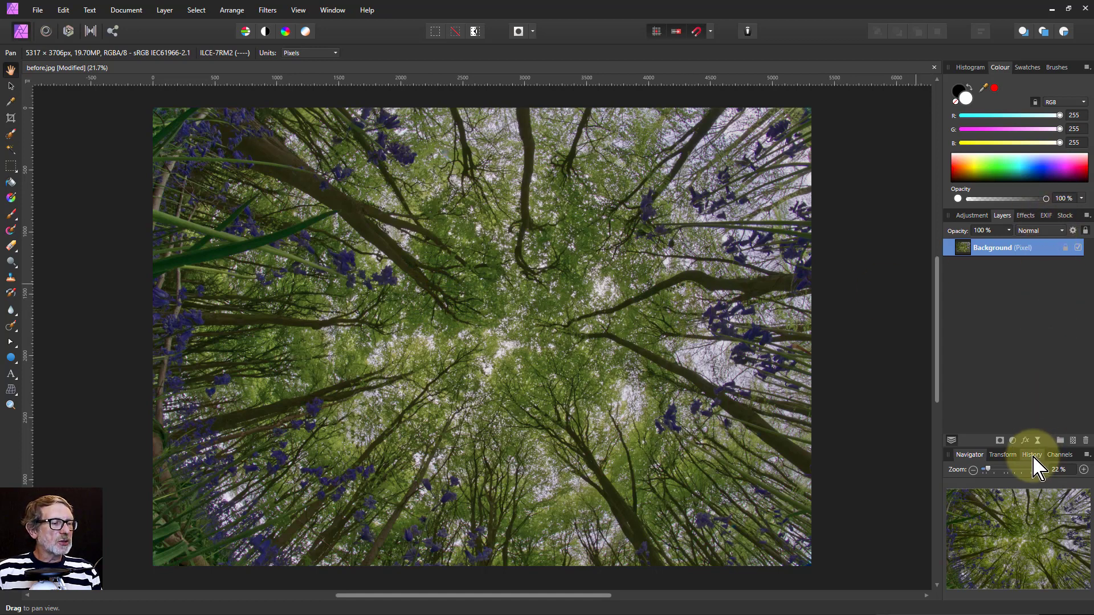
Add a Curves adjustment above the background and lift the darker tones of the master curve
click(1013, 440)
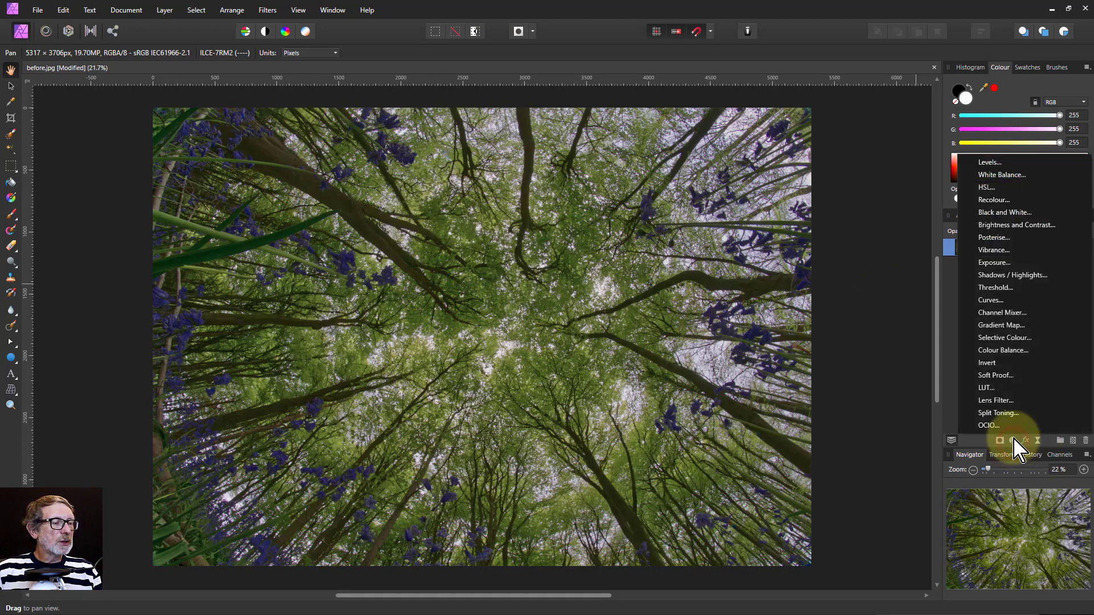
click(990, 299)
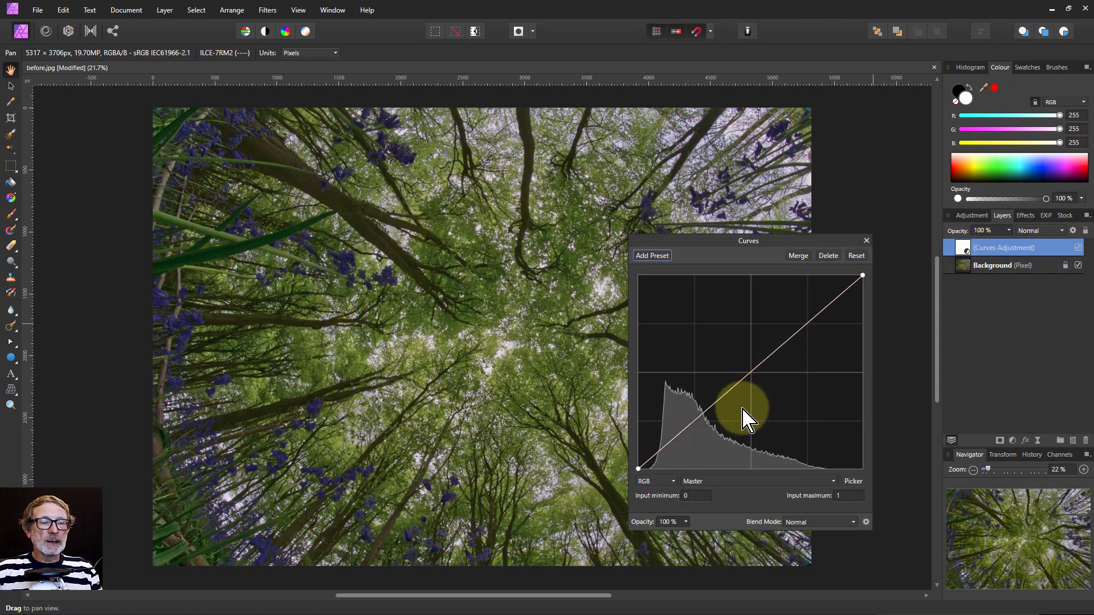
drag(748, 376, 732, 355)
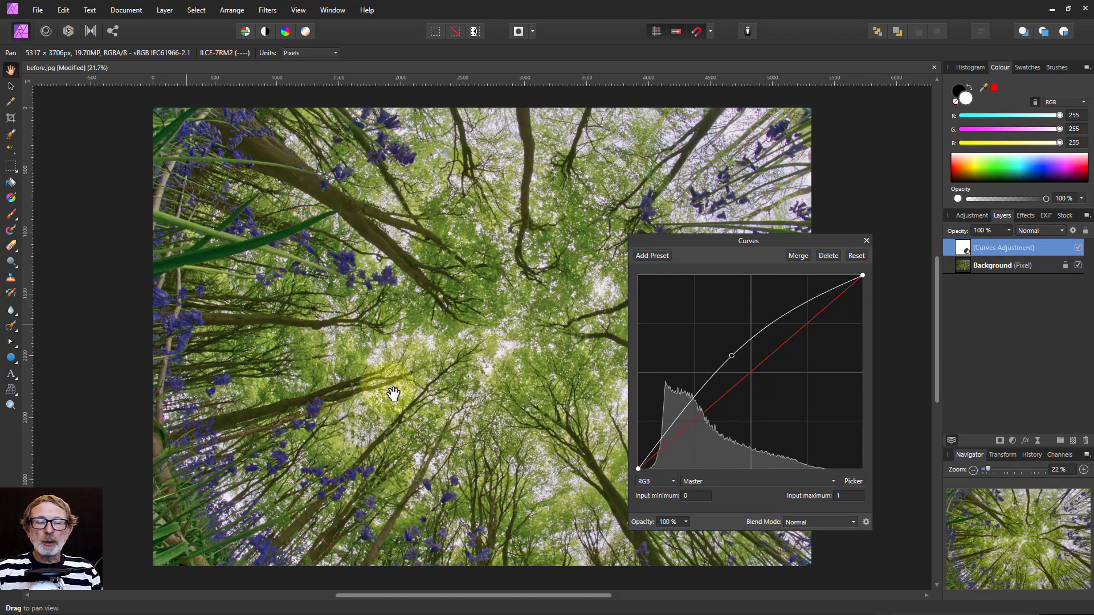
drag(731, 355, 680, 392)
Add a second point near the middle of the curve, pull it down to flatten the midtones, and lower the shadow point slightly
click(732, 325)
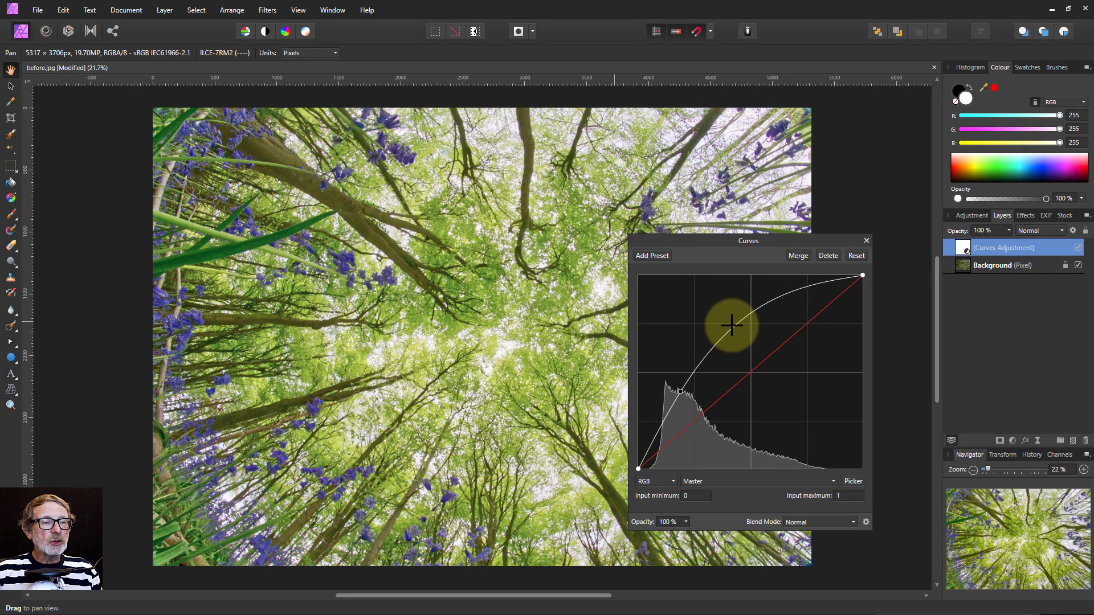
drag(731, 332, 747, 358)
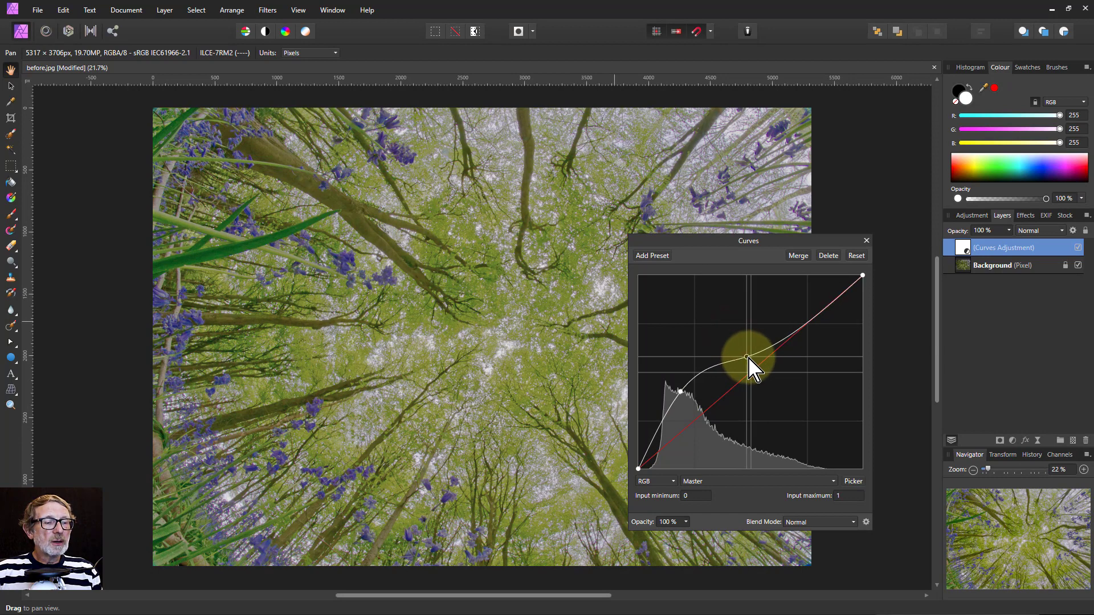
click(692, 395)
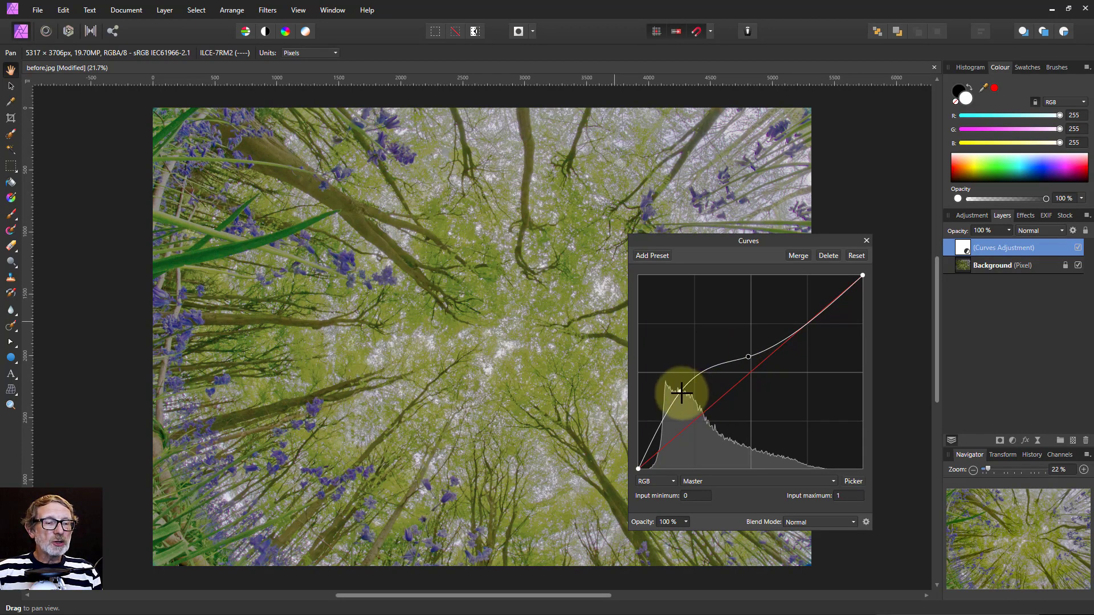
drag(682, 393, 678, 400)
click(747, 356)
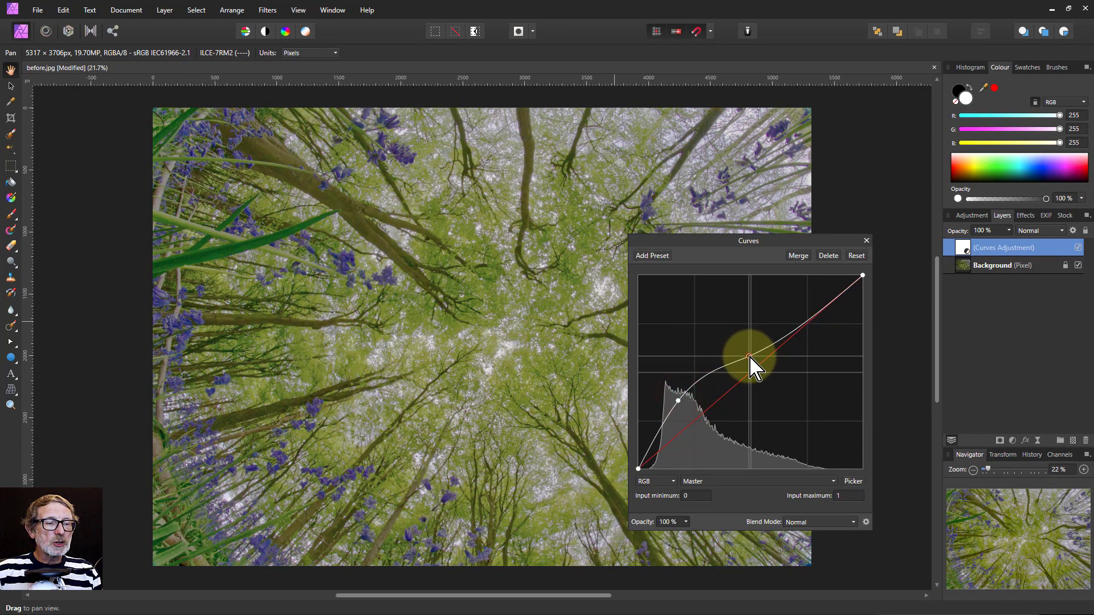
drag(748, 357, 751, 360)
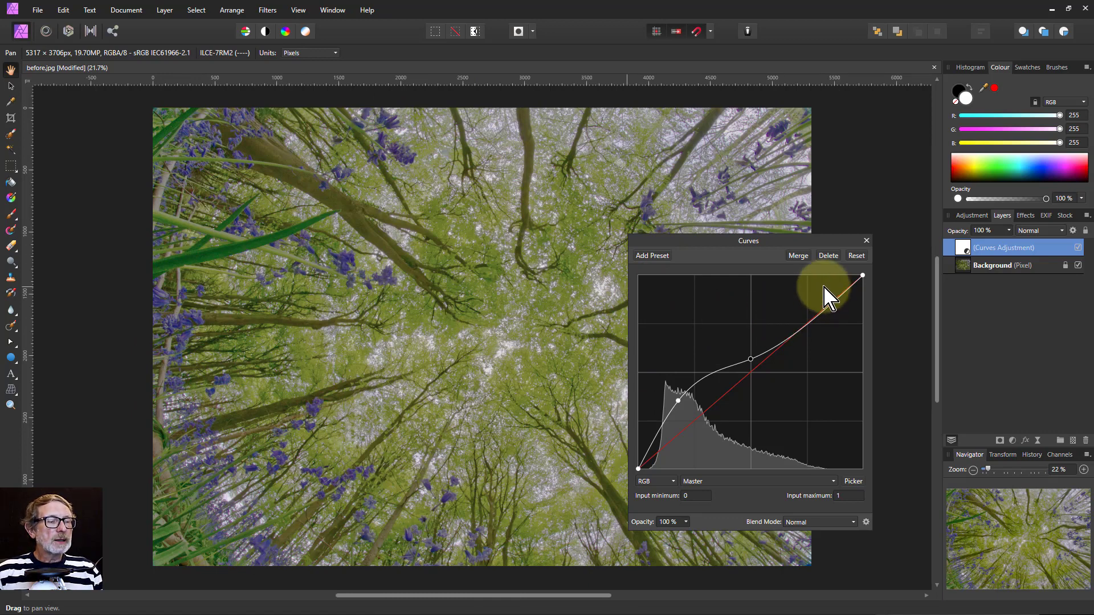
click(866, 241)
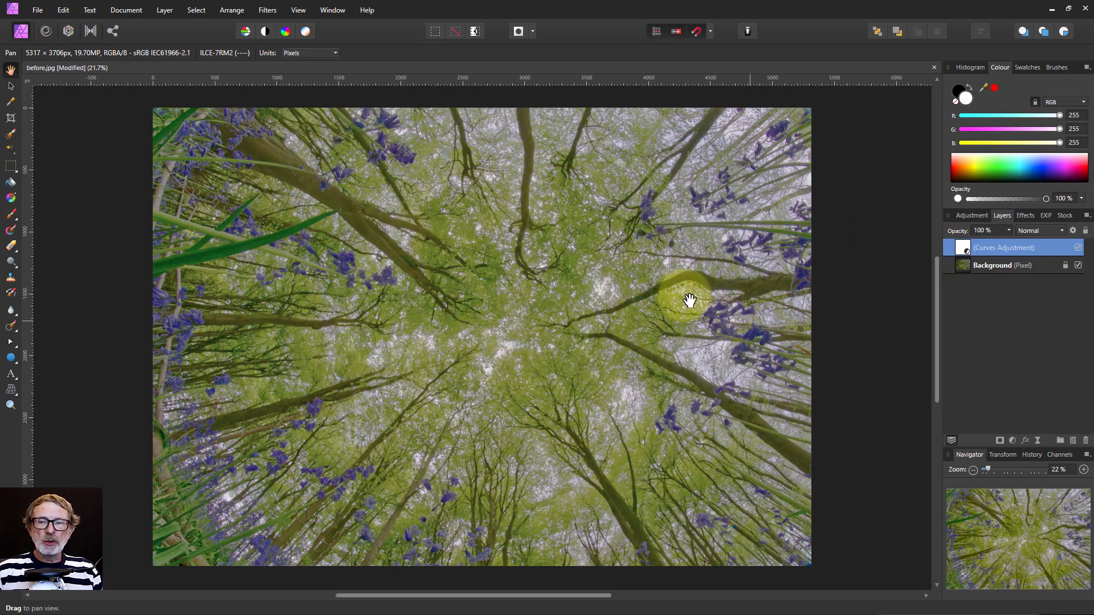
Draw a white circle about 1950 px across with the Ellipse tool, centred where the trees converge
click(12, 359)
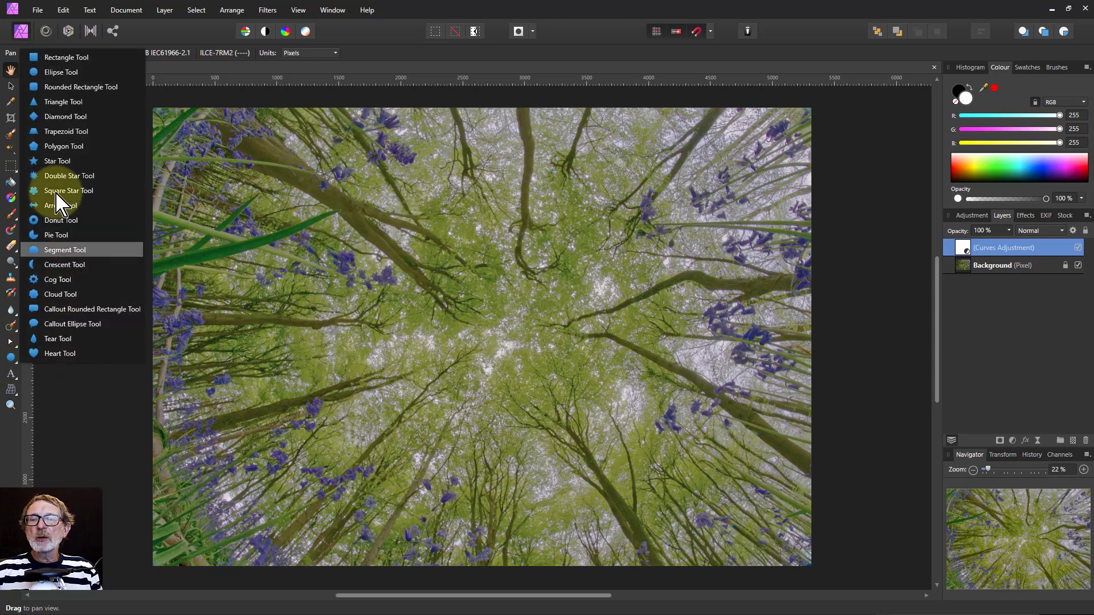
click(61, 72)
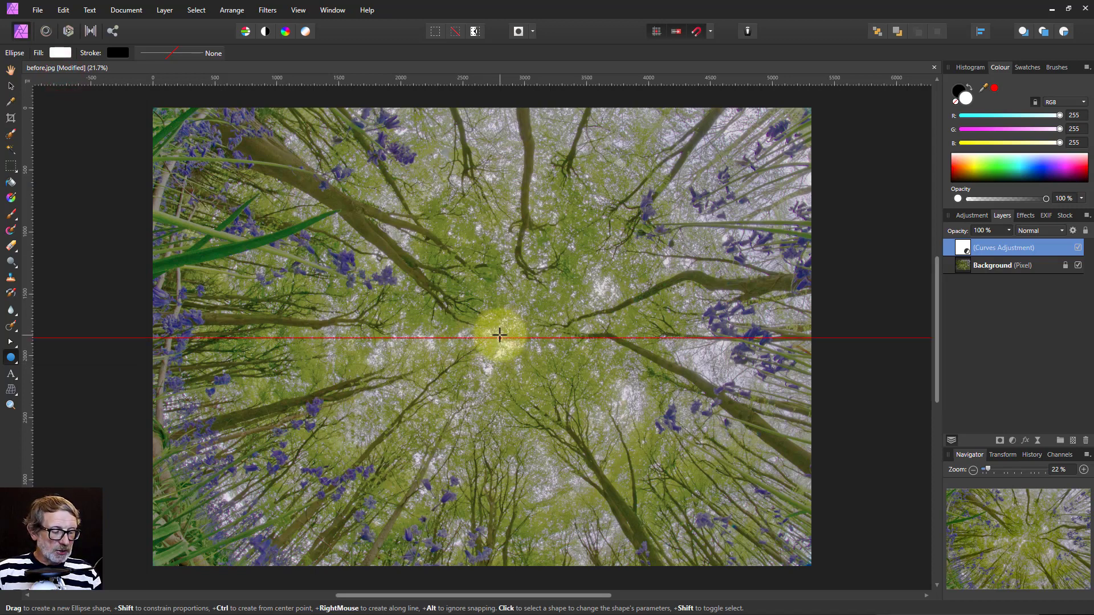
drag(501, 338, 627, 455)
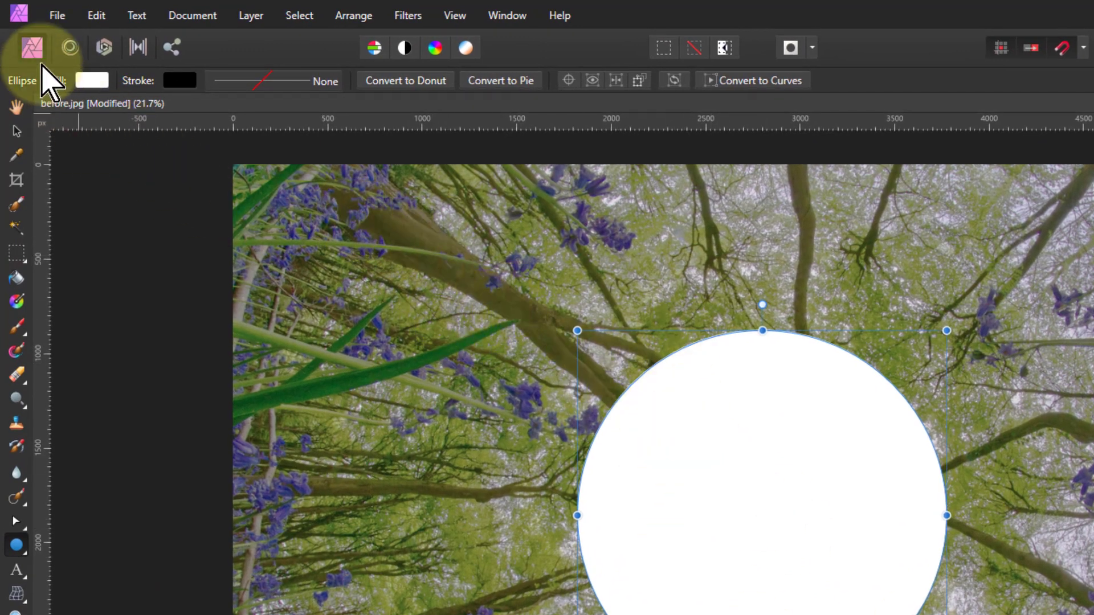
Give the circle a radial gradient fill running from black at the centre to white at the edge
click(90, 81)
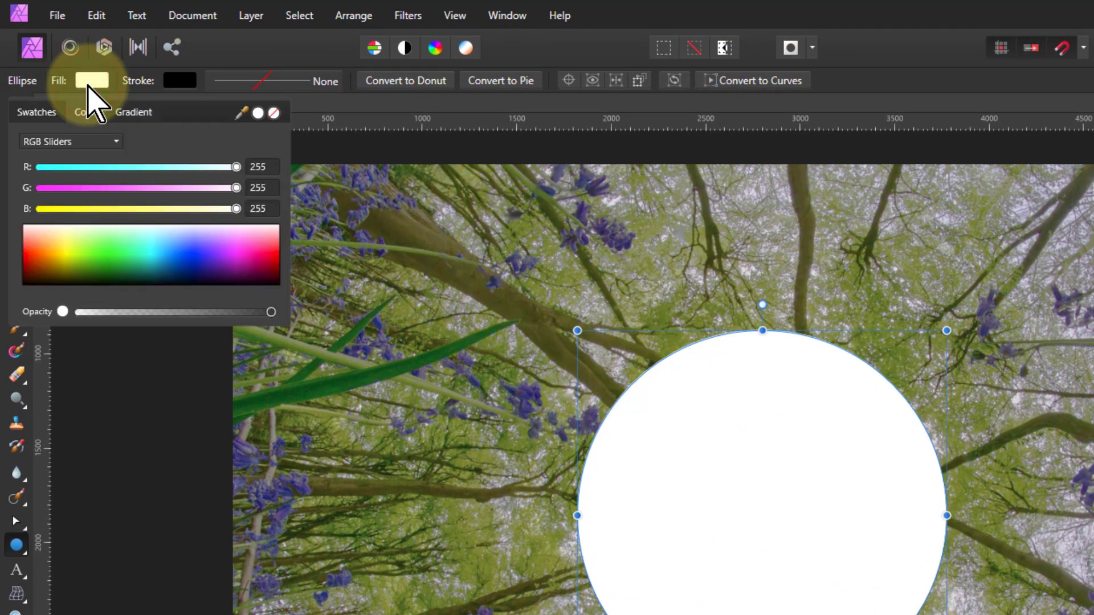
click(135, 113)
click(91, 195)
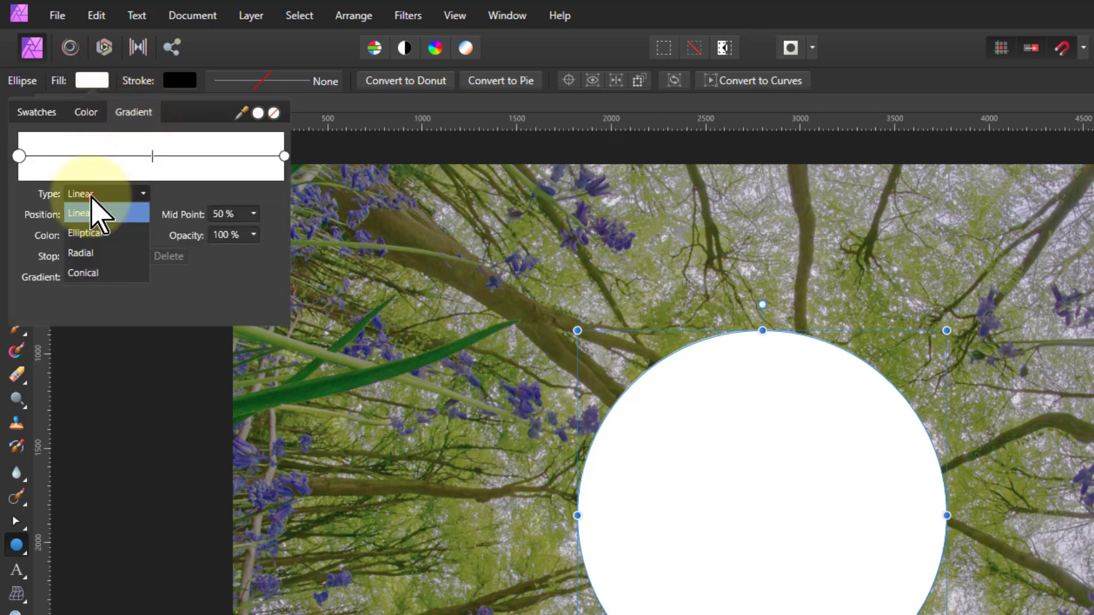
click(80, 253)
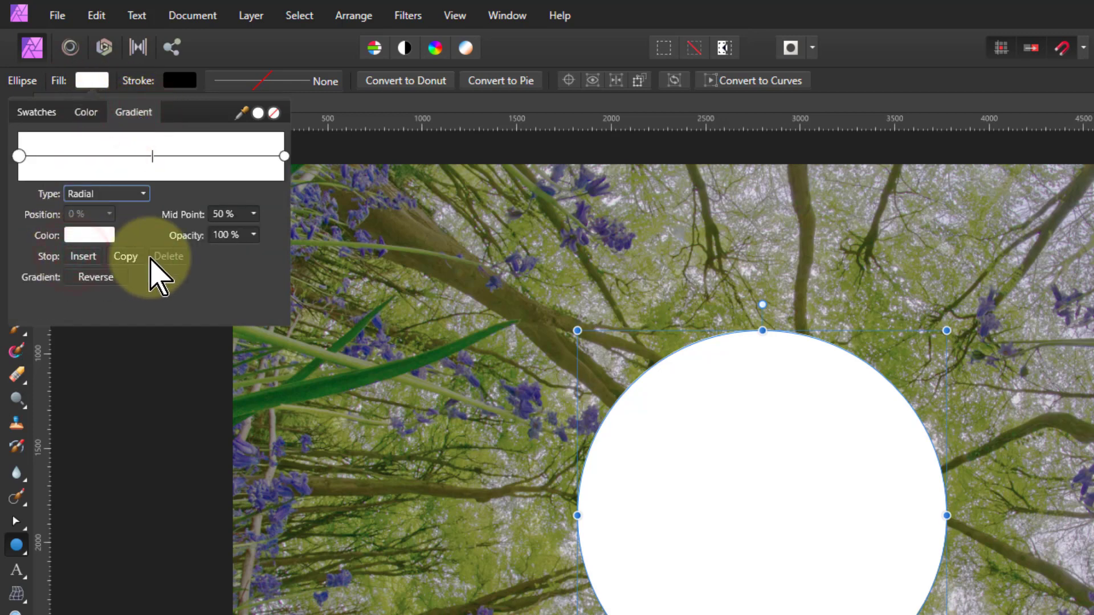
click(19, 157)
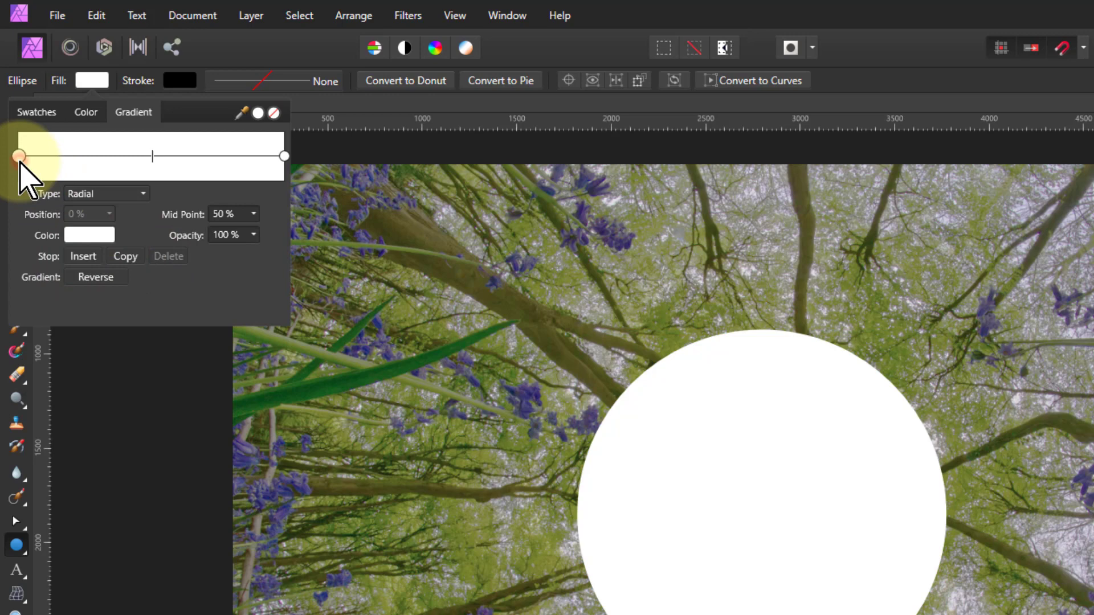
click(89, 235)
drag(135, 408, 134, 464)
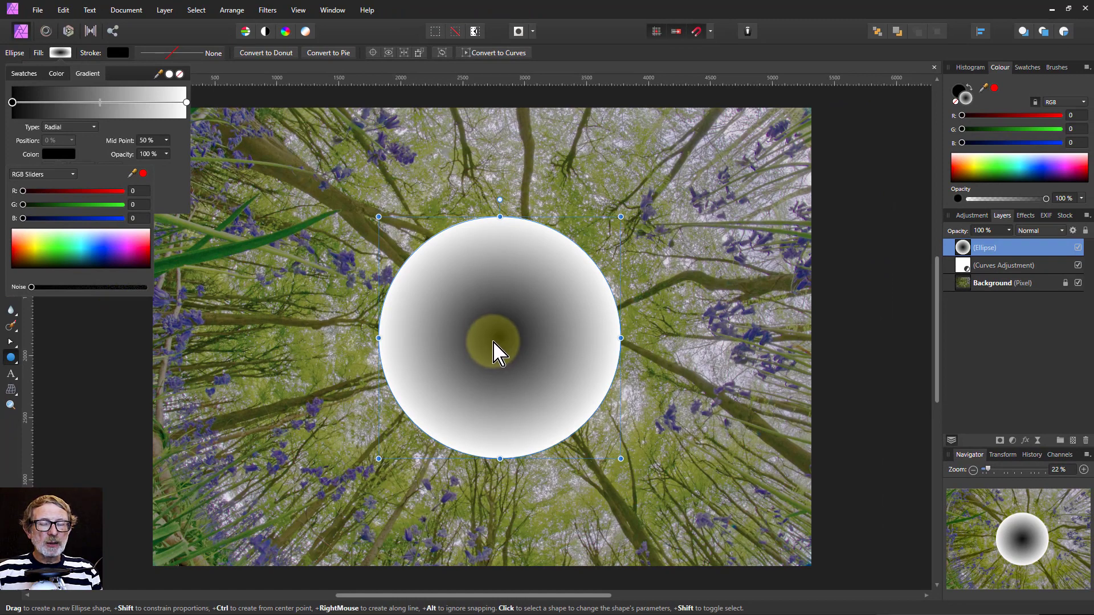
click(80, 316)
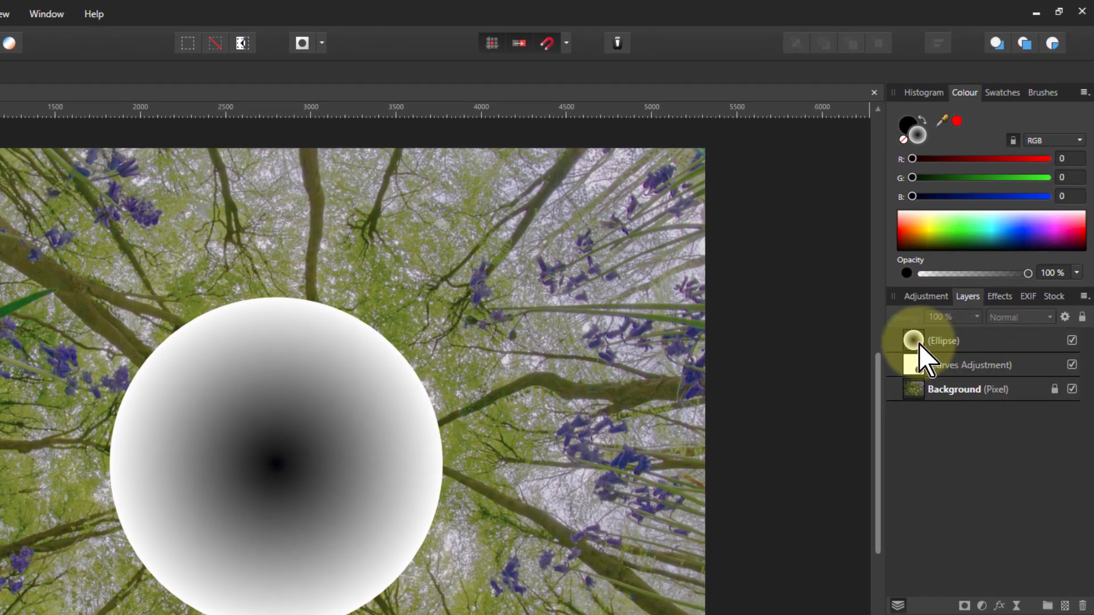
Set the ellipse layer's blend mode to Multiply and enlarge the circle around its centre to about 3200 px across
click(918, 342)
click(1022, 317)
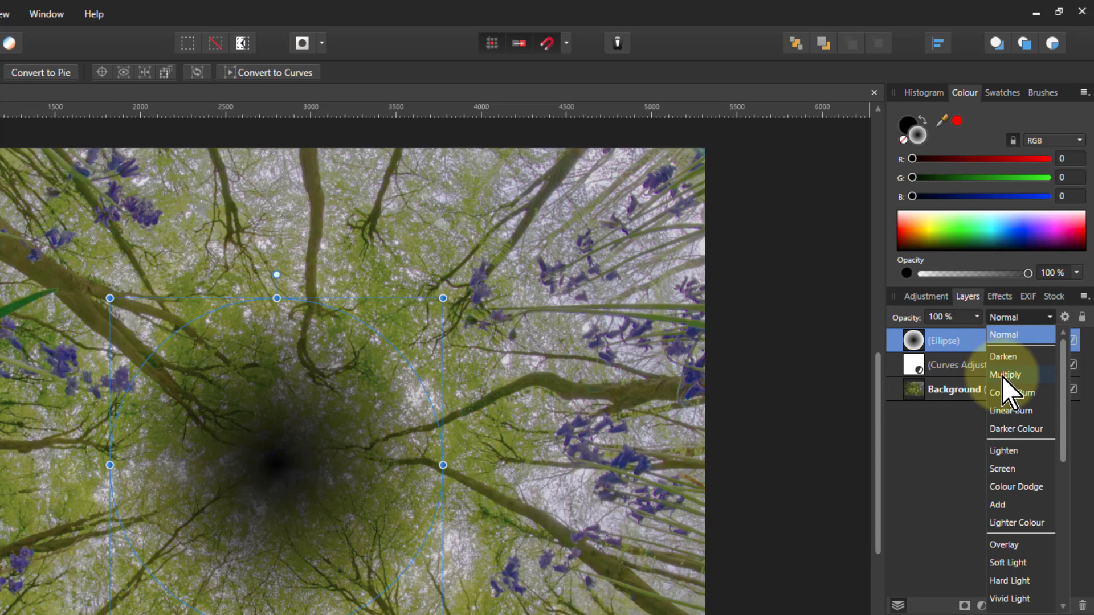
click(1002, 376)
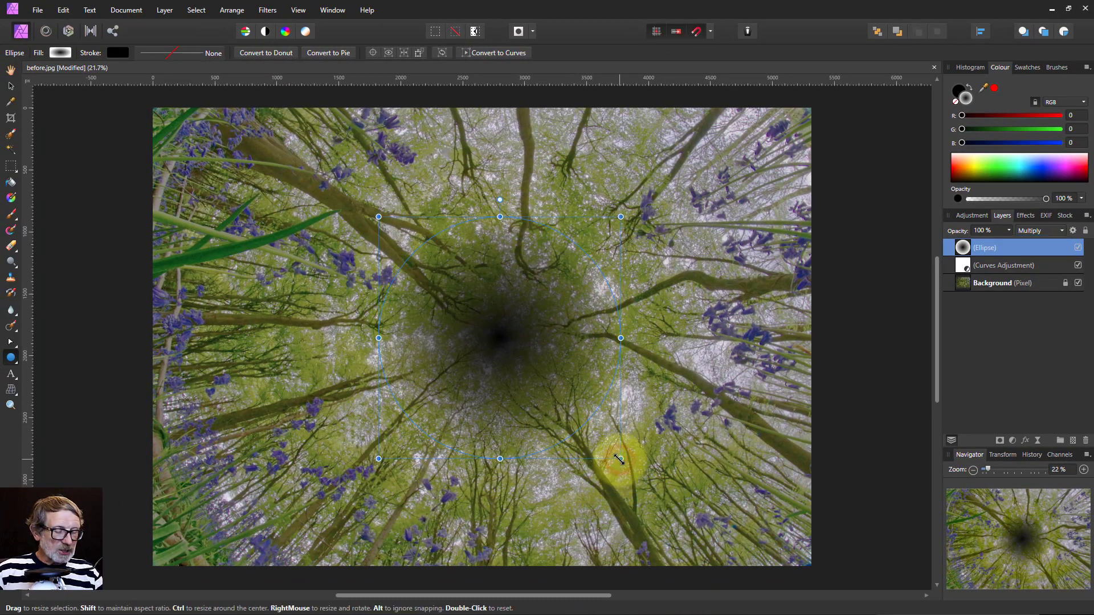
drag(621, 459, 700, 537)
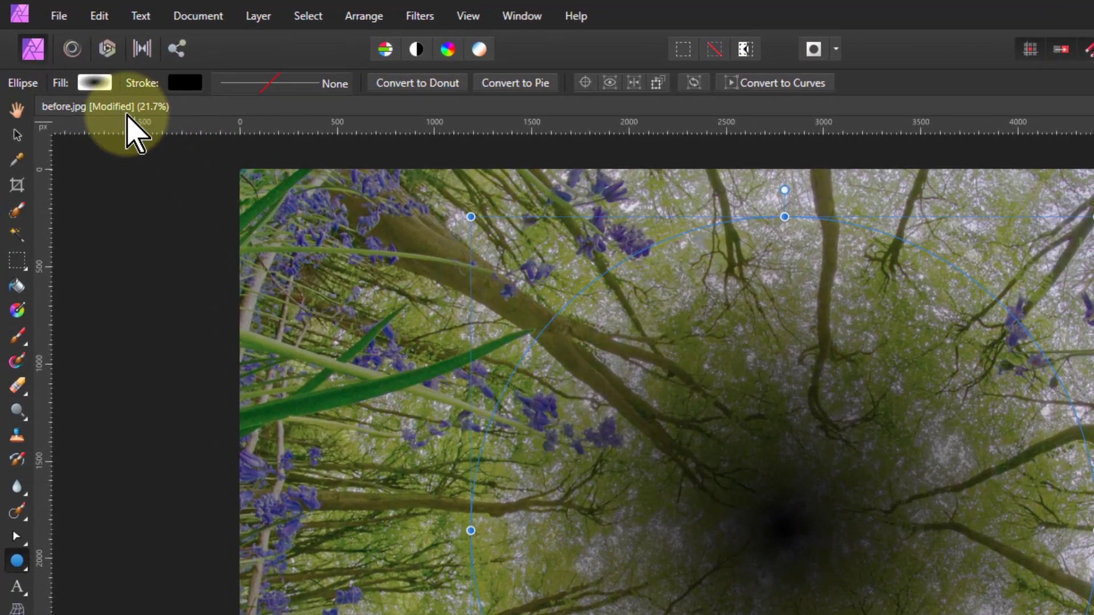
Tint the black centre stop of the ellipse's gradient dark green by setting its green value to 41
click(95, 82)
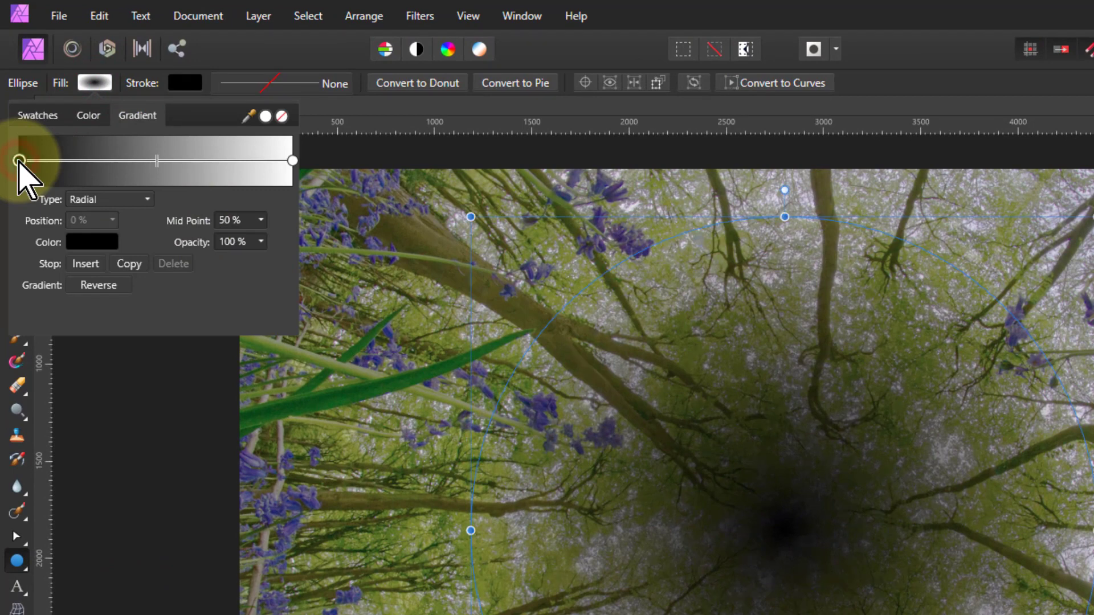
click(90, 246)
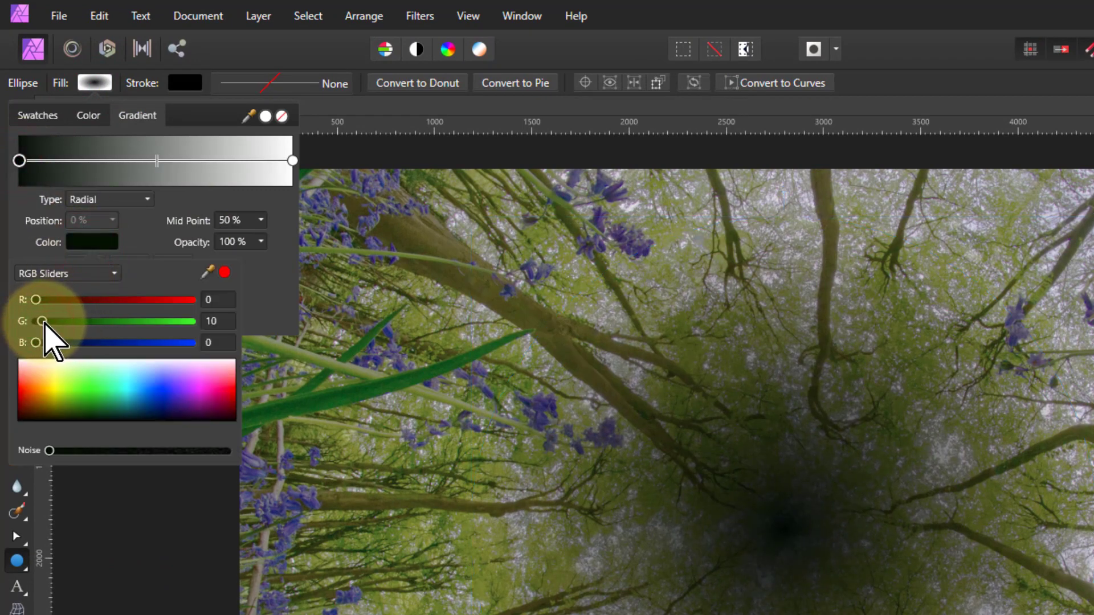
drag(44, 322, 53, 323)
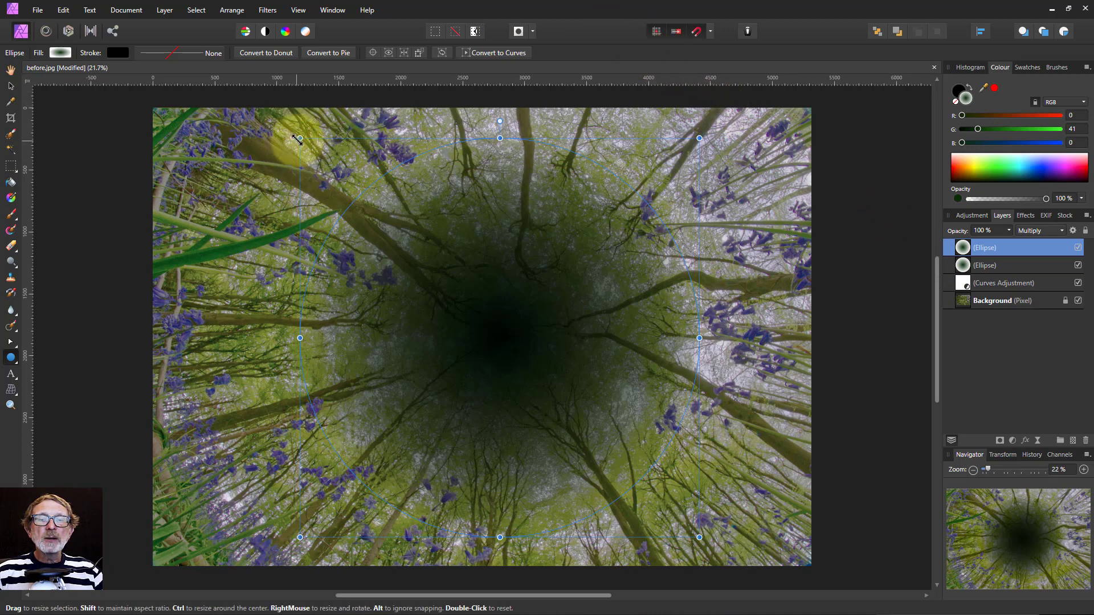
Shrink a duplicate of the ellipse around its centre to about 1400 px across and set its layer opacity to 50 %
drag(300, 138, 423, 242)
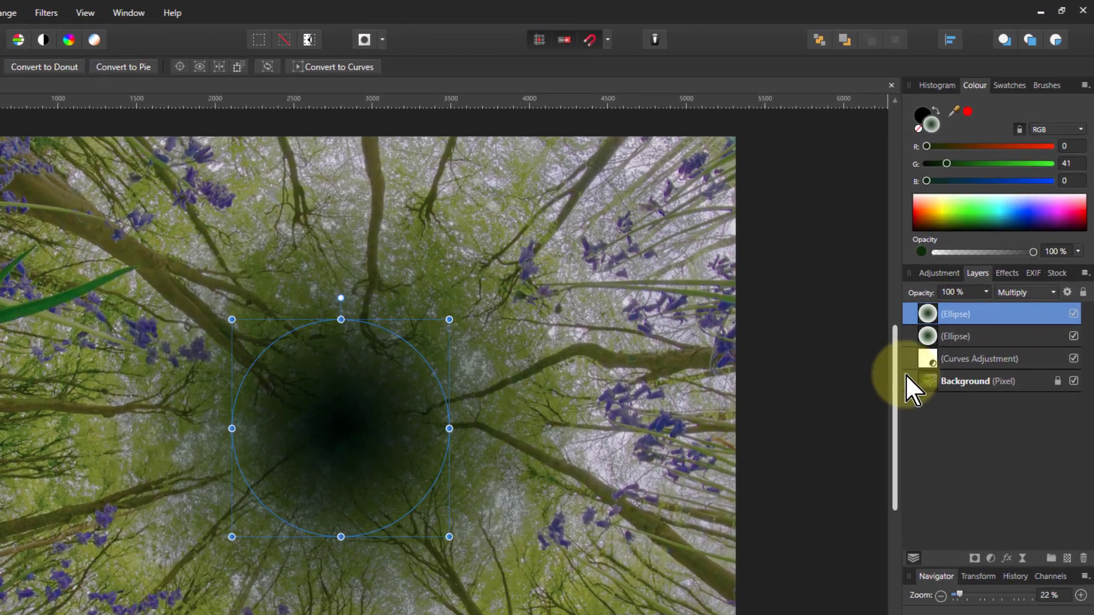
click(987, 293)
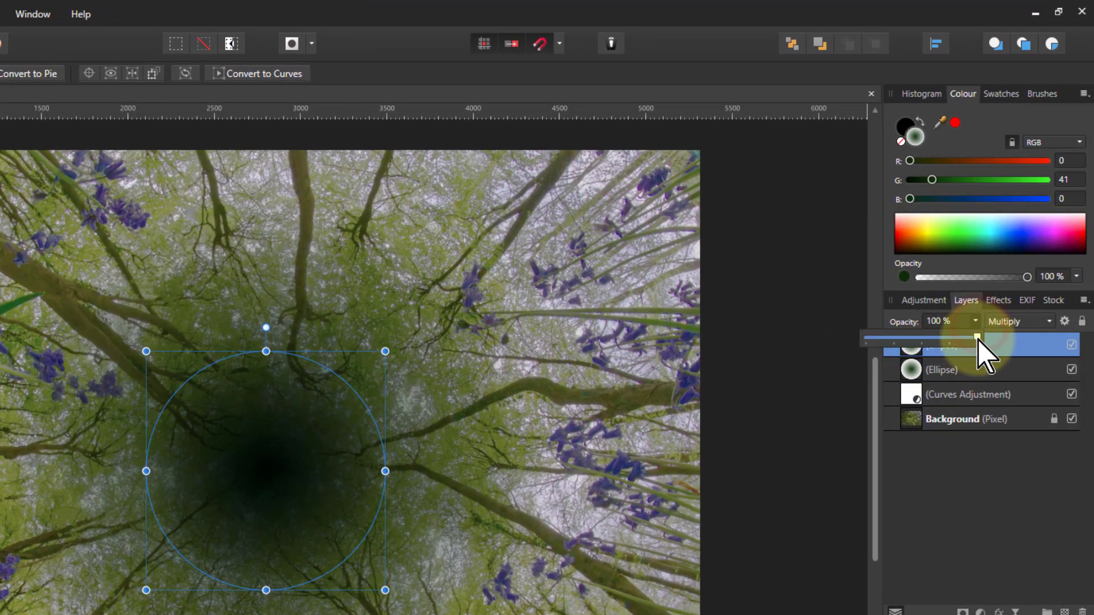
drag(978, 341, 917, 357)
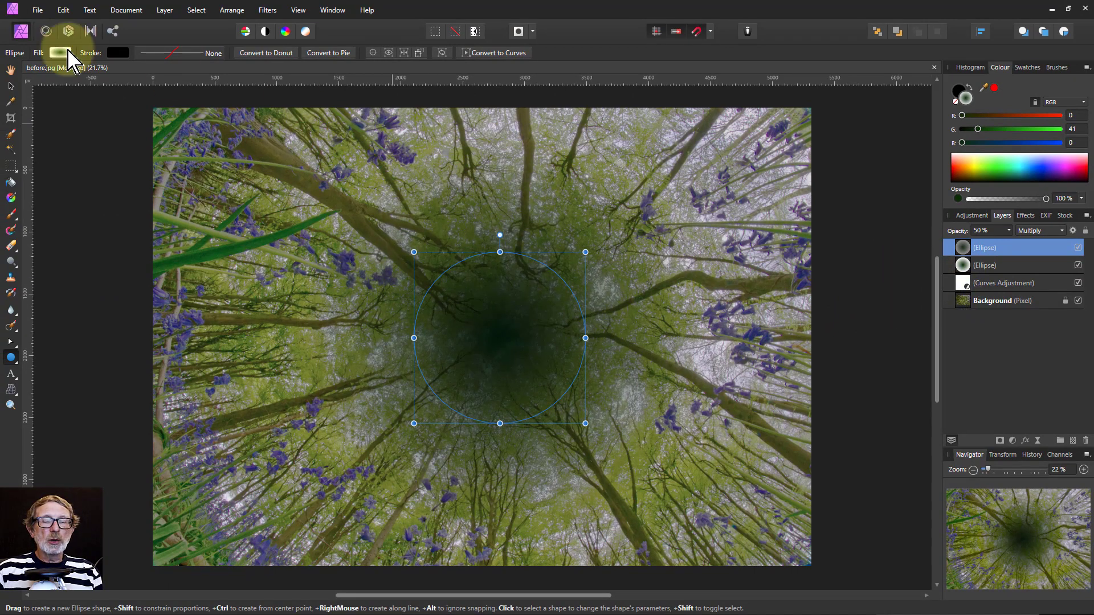
Add a live Twirl filter to the top ellipse, centre it on the dark core, and set its angle to 225.4°
click(10, 69)
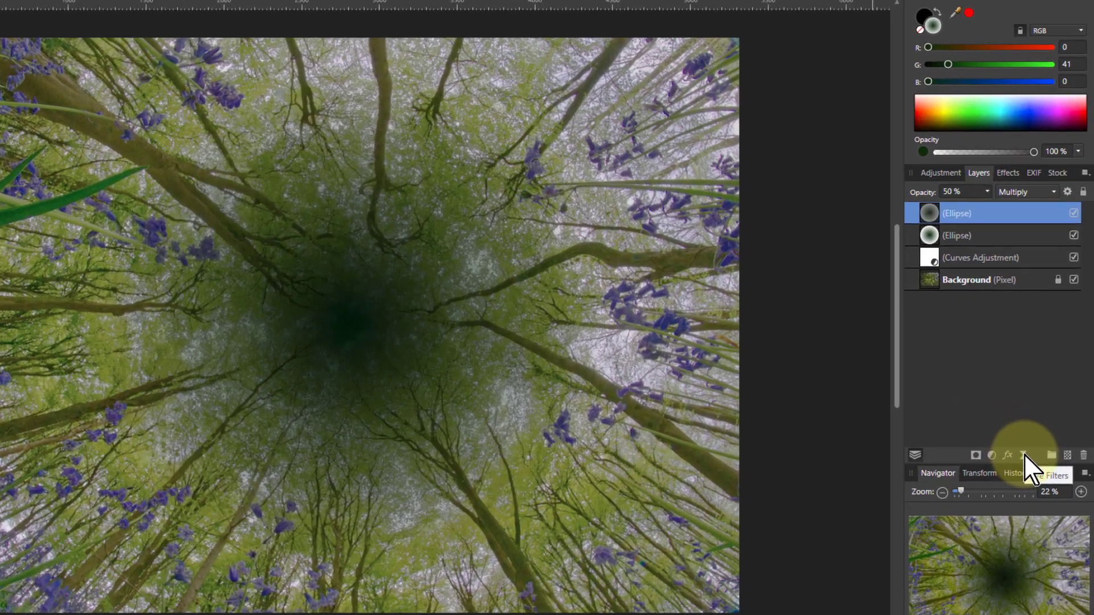
click(1023, 454)
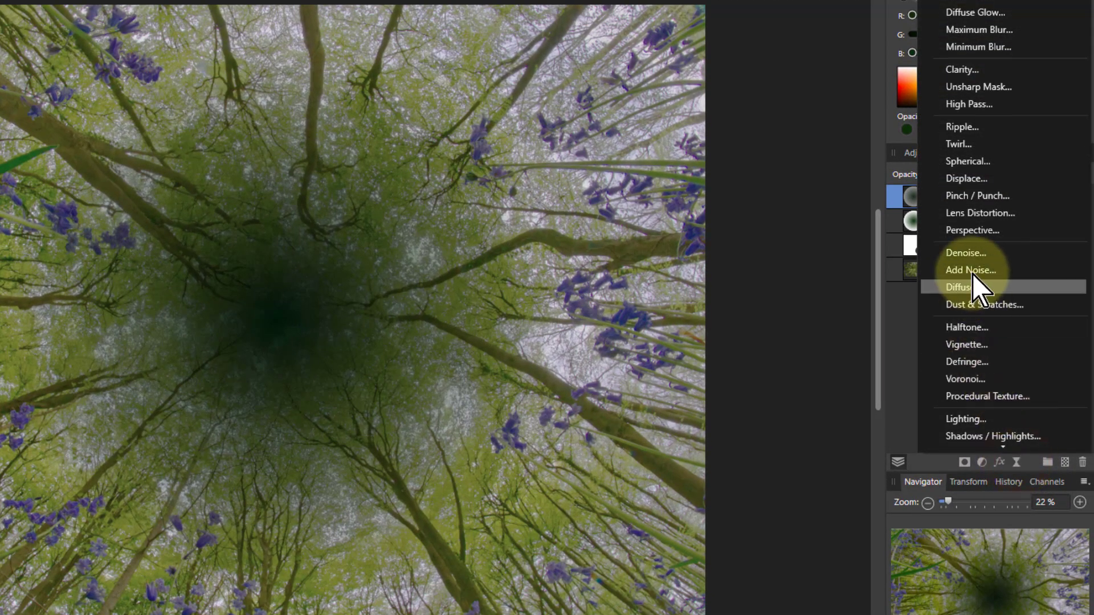
click(963, 144)
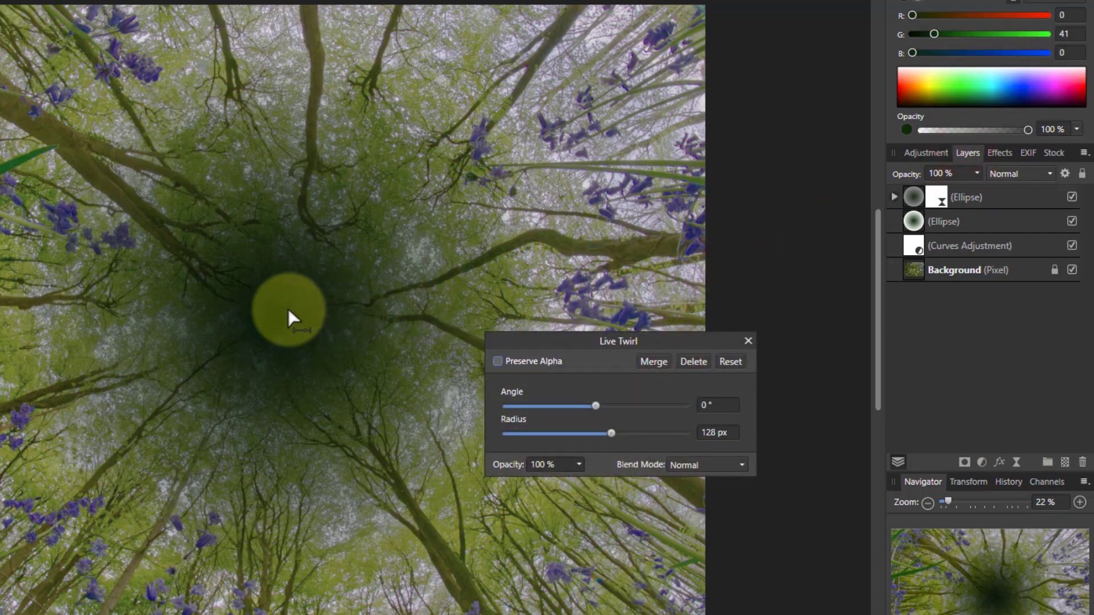
drag(270, 311, 282, 311)
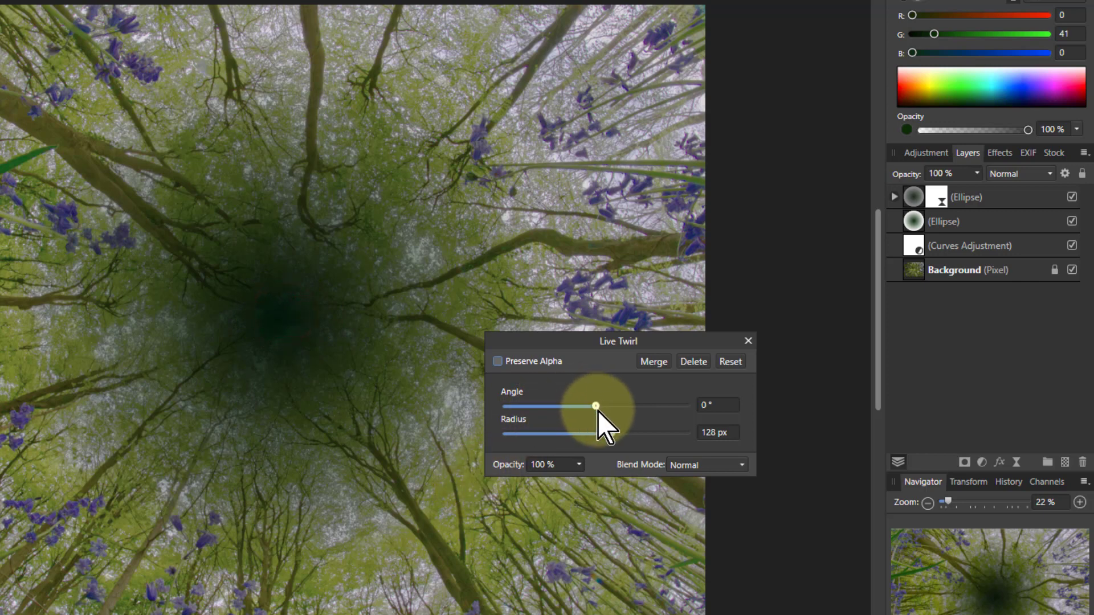
mouse_move(609, 407)
mouse_down()
mouse_move(657, 406)
mouse_move(625, 406)
mouse_up()
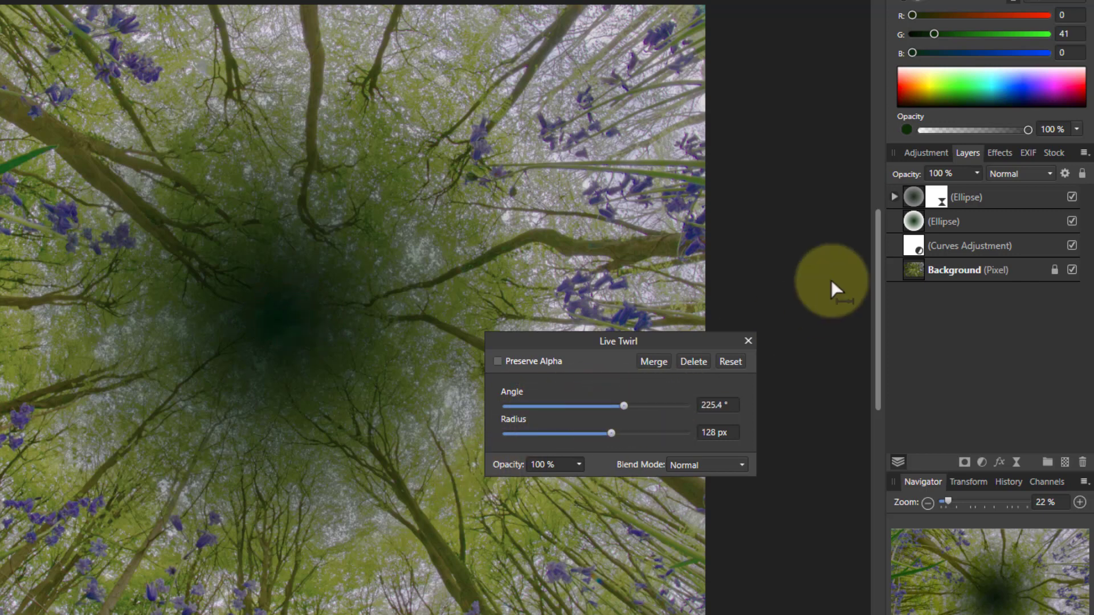
Move the Twirl filter out of the ellipse to the top of the layer stack and set its angle to 306.8°
click(894, 197)
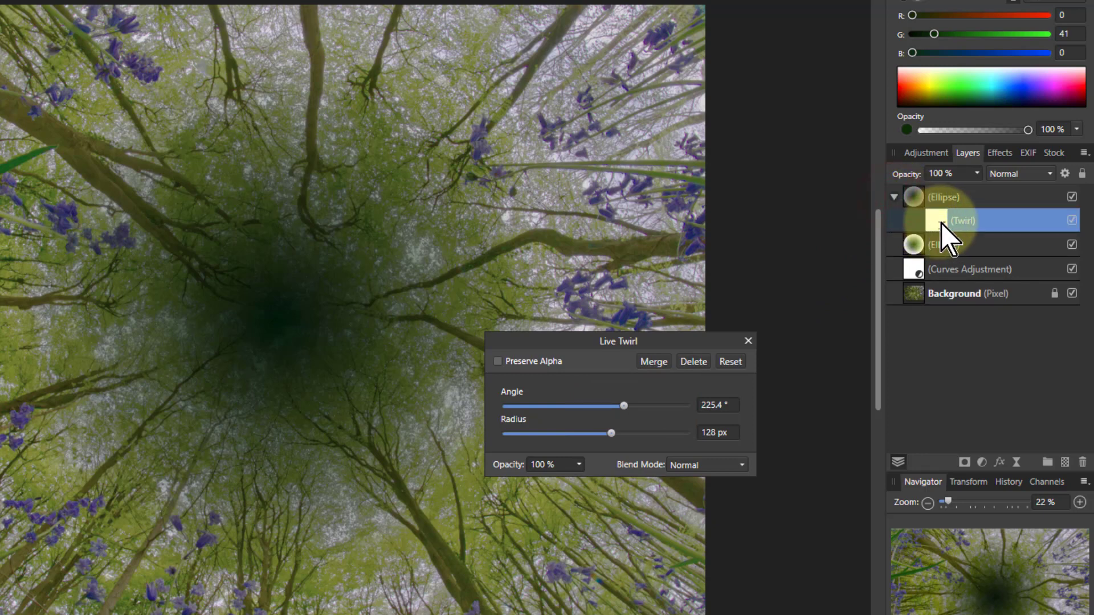
drag(938, 221, 938, 194)
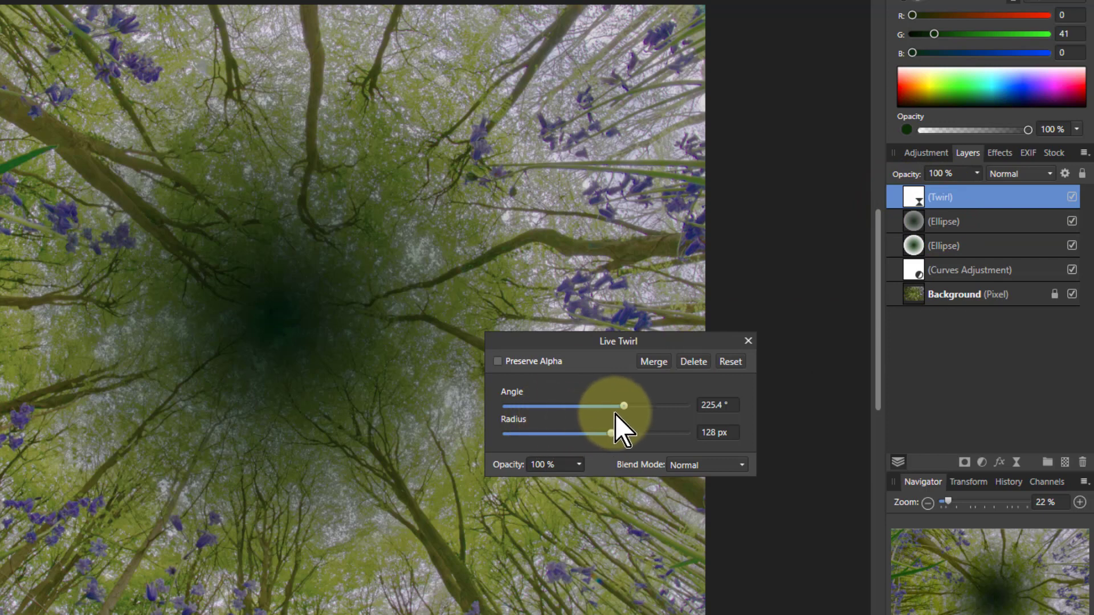
mouse_move(627, 408)
mouse_down()
mouse_move(543, 408)
mouse_move(658, 405)
mouse_move(563, 406)
mouse_move(634, 406)
mouse_up()
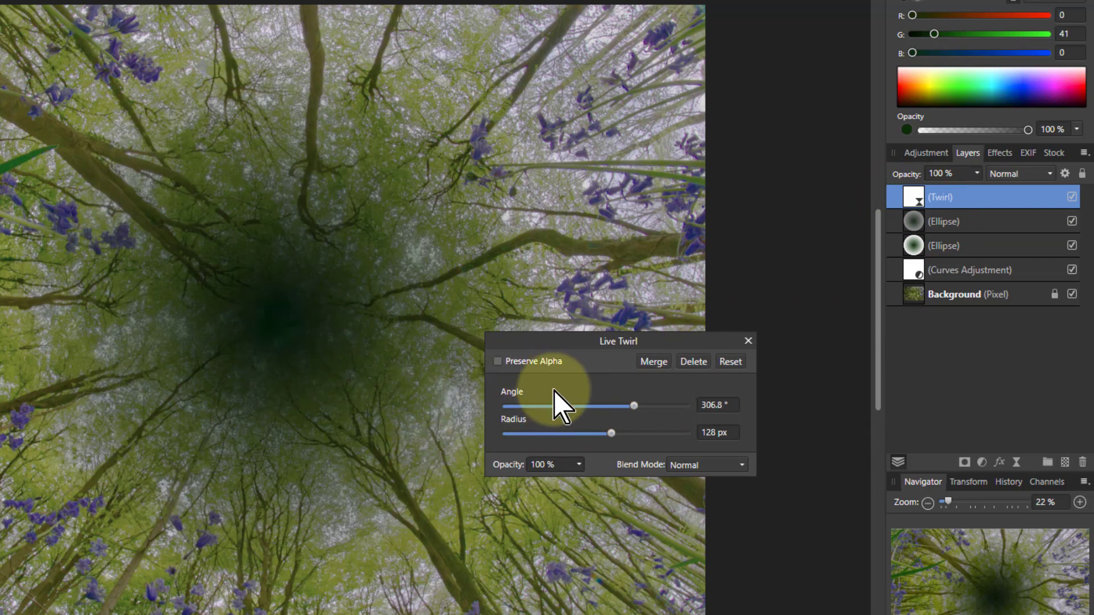
Set the live Twirl filter's radius to 1500 px and its angle to 131.5°
drag(611, 434, 741, 435)
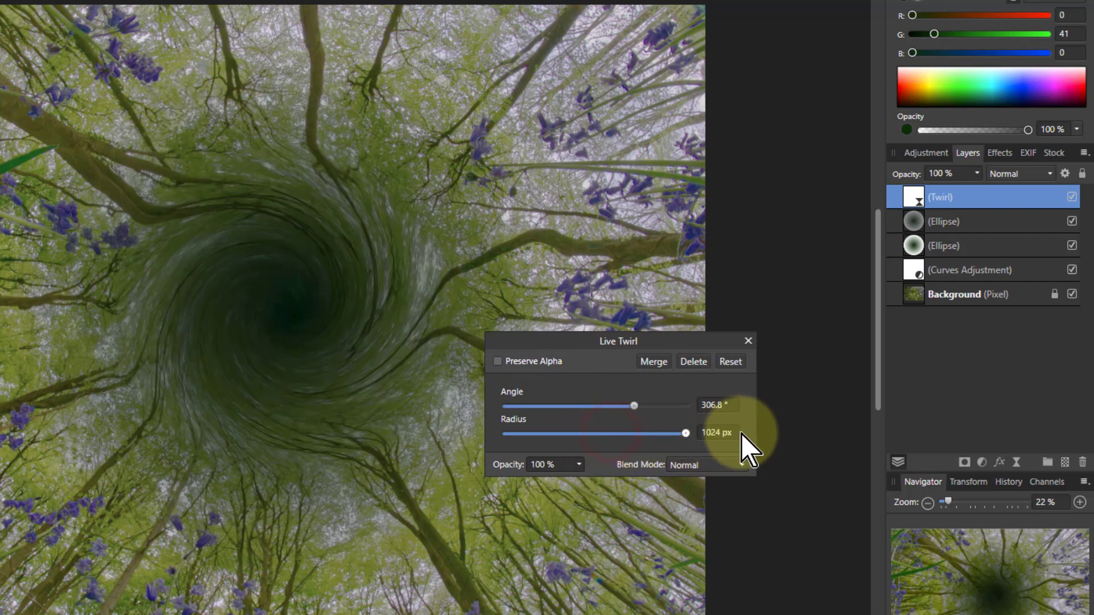
drag(635, 407, 607, 393)
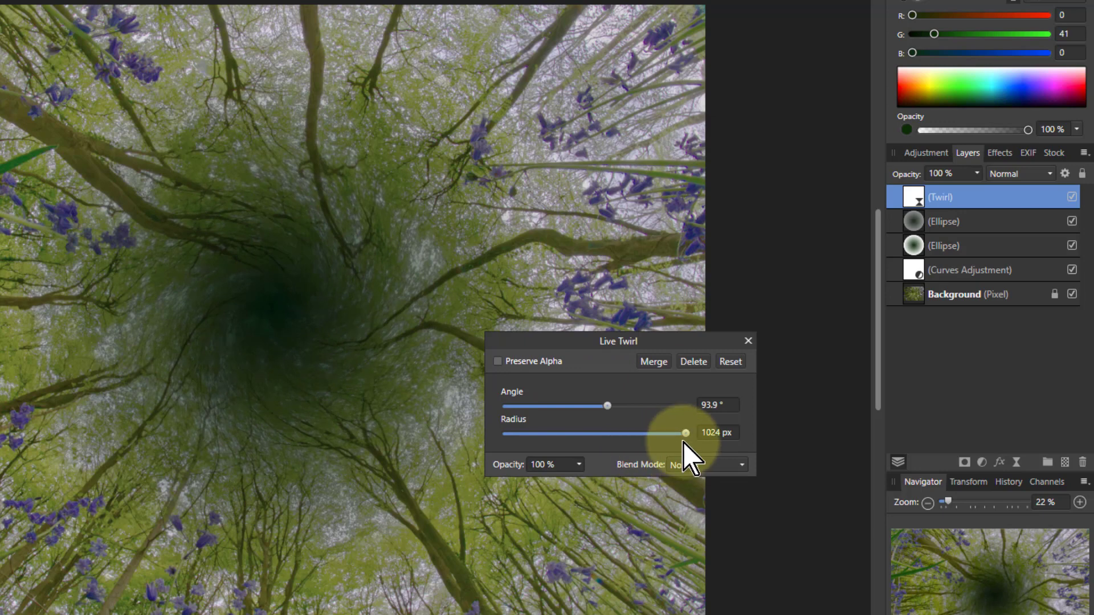
click(720, 436)
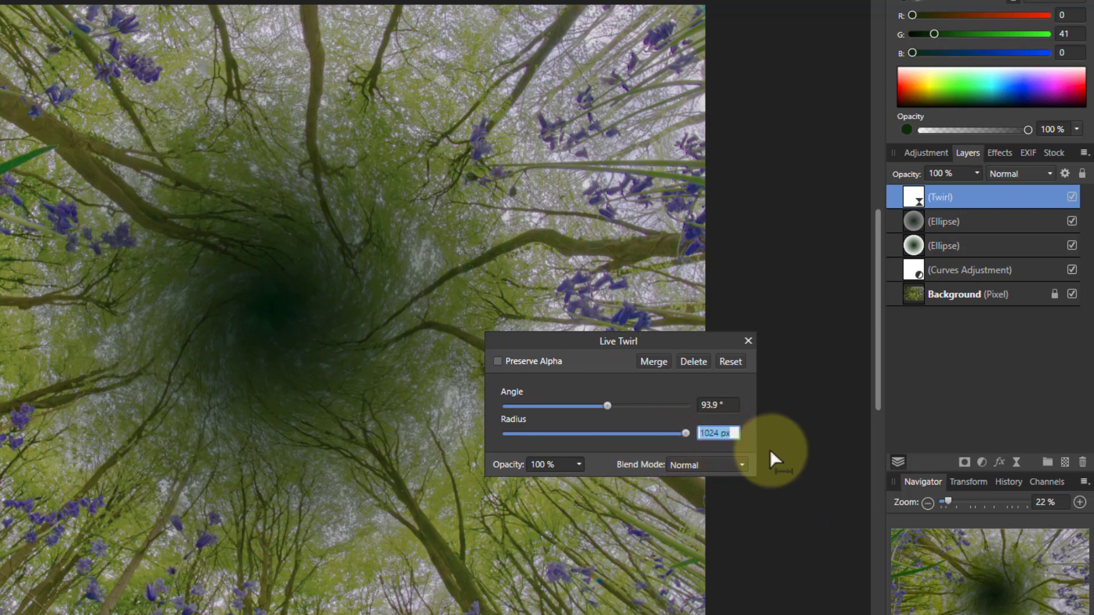
text(1500)
key(Return)
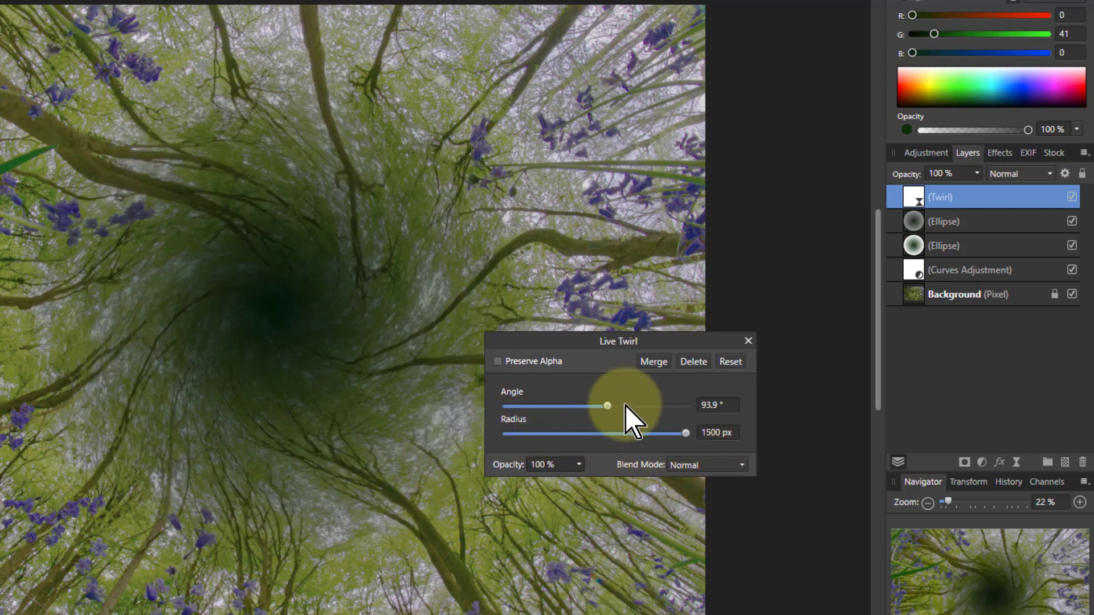
drag(607, 406, 613, 402)
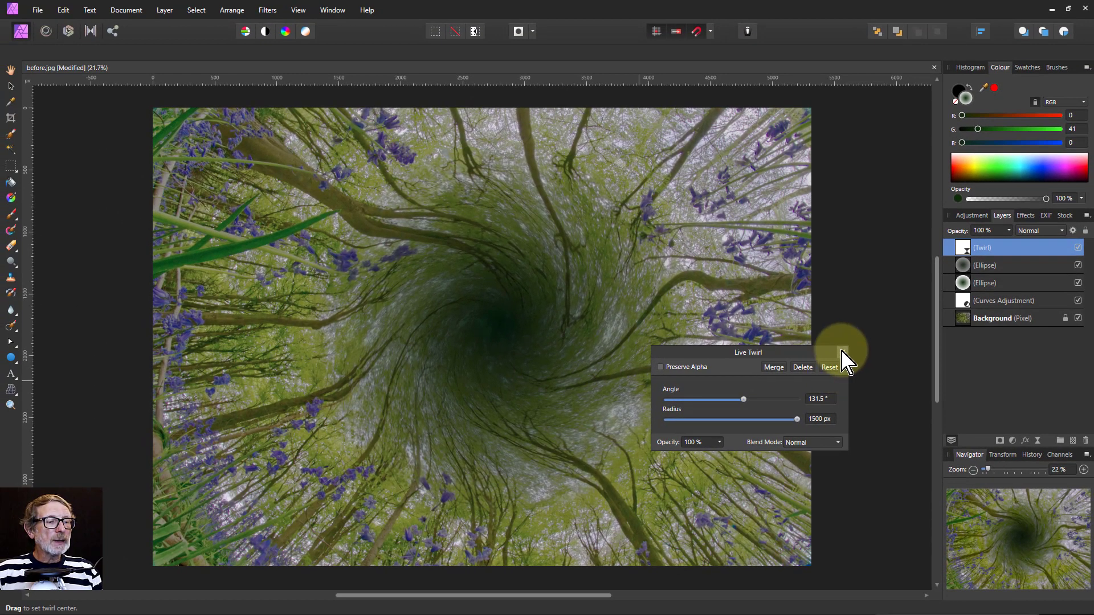
click(842, 352)
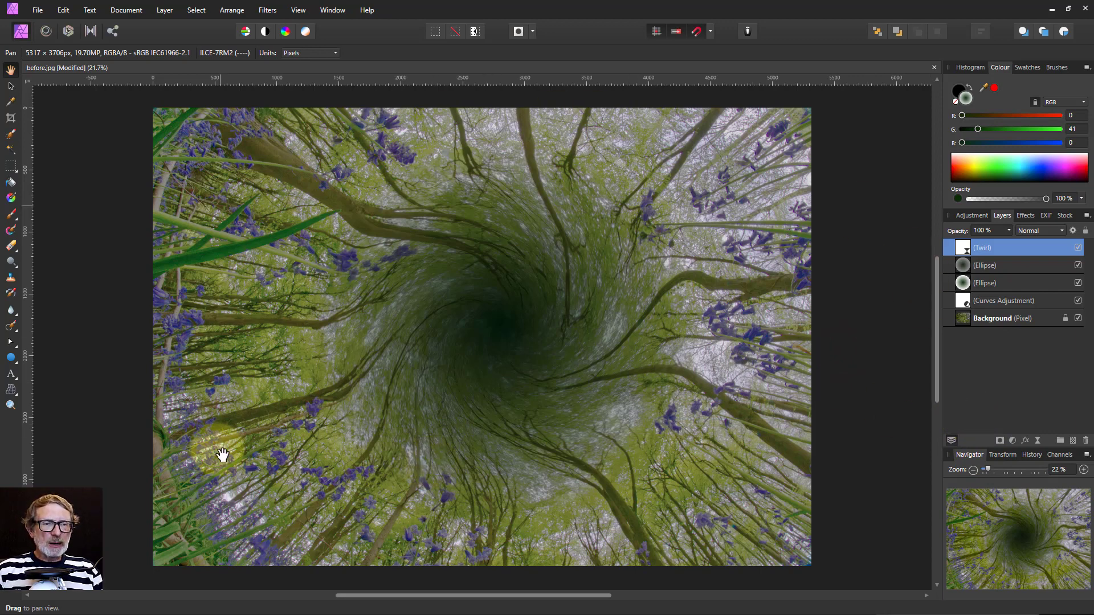
Add a Brightness and Contrast adjustment directly above the Background layer and set its brightness to 38 %
click(968, 323)
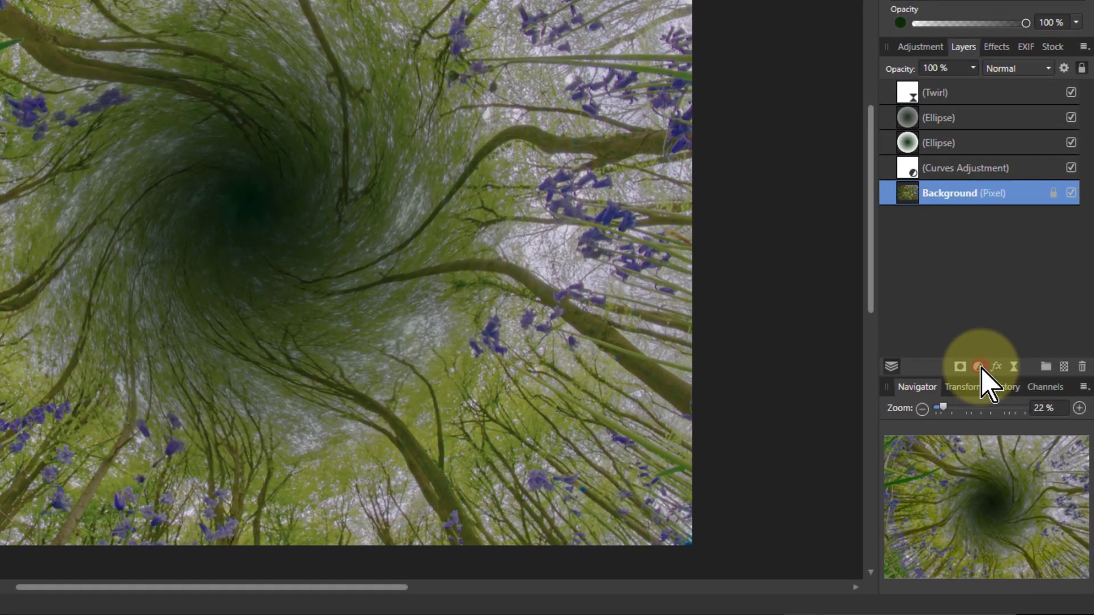
click(985, 383)
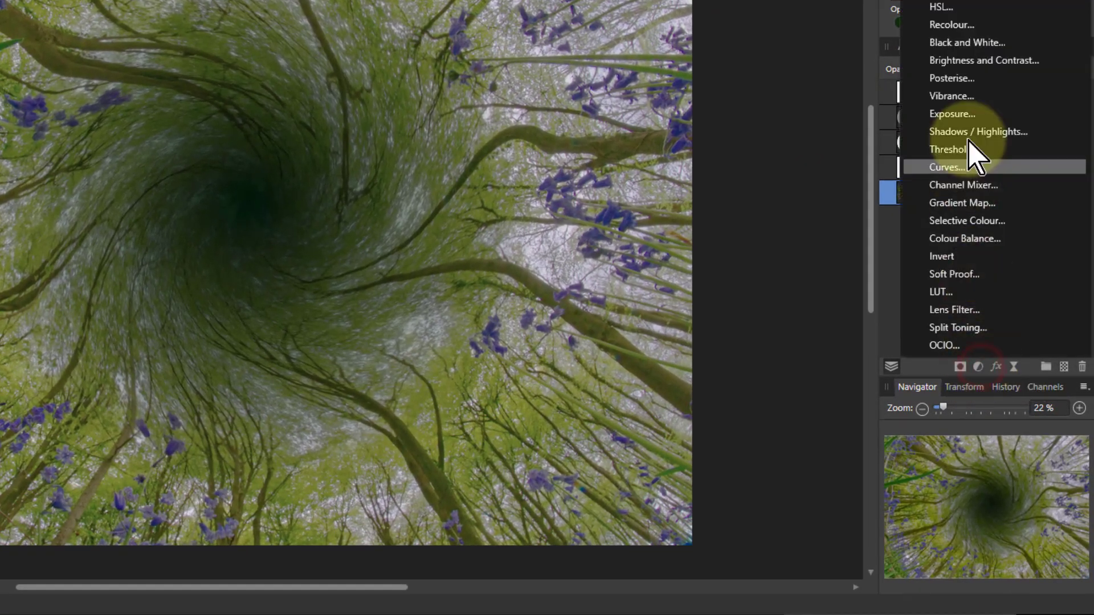
click(960, 61)
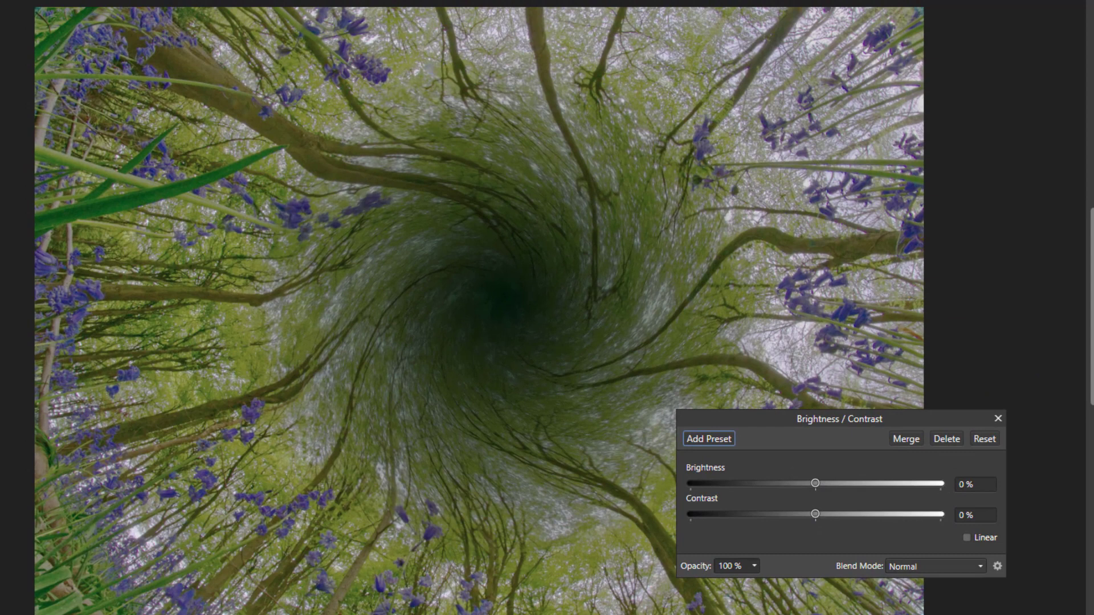
drag(818, 486, 864, 477)
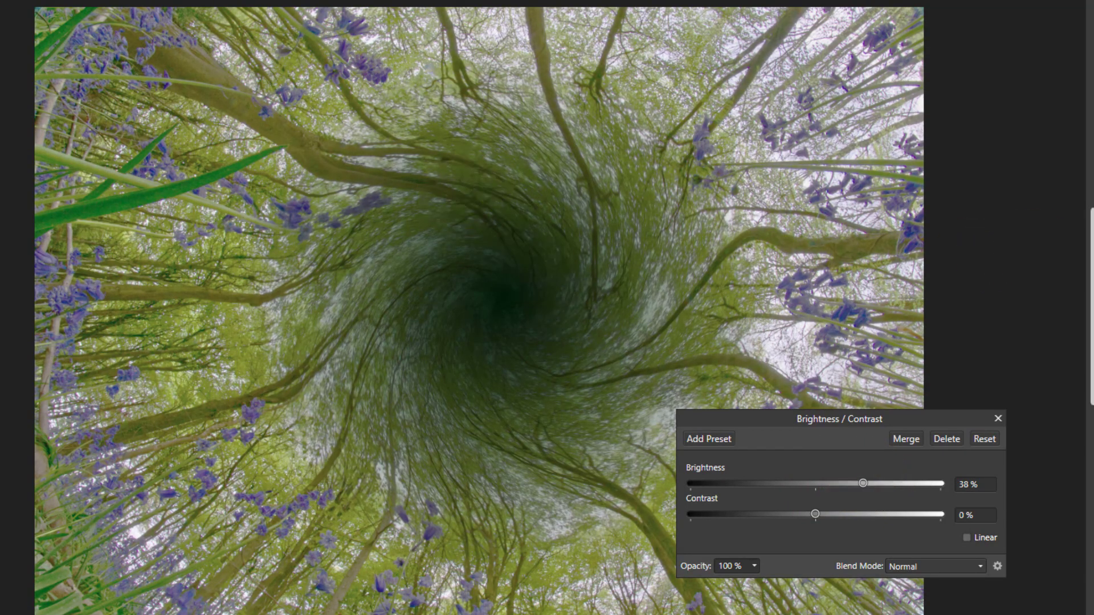
click(997, 420)
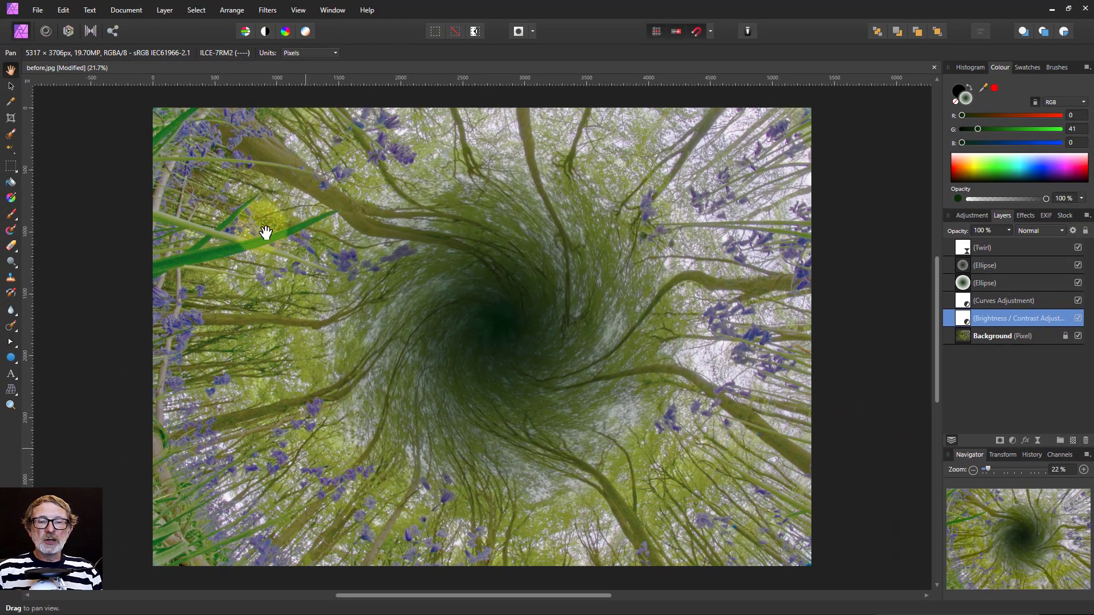
Apply a live Unsharp Mask to the Background layer with radius 15.2 px, factor 1.2 and threshold 7 %
click(962, 339)
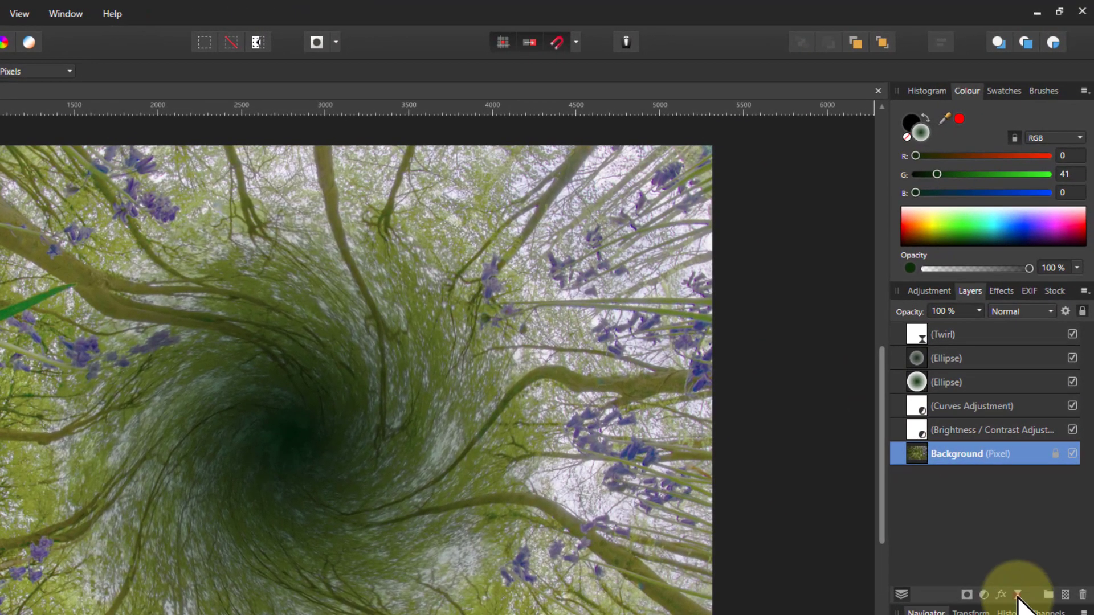
click(1028, 507)
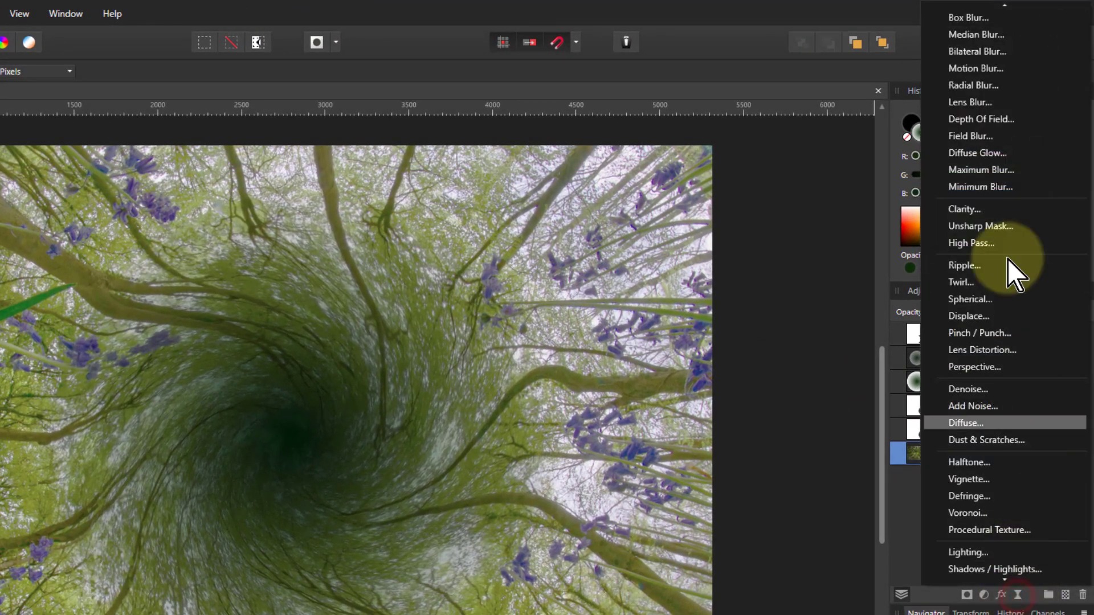
click(964, 229)
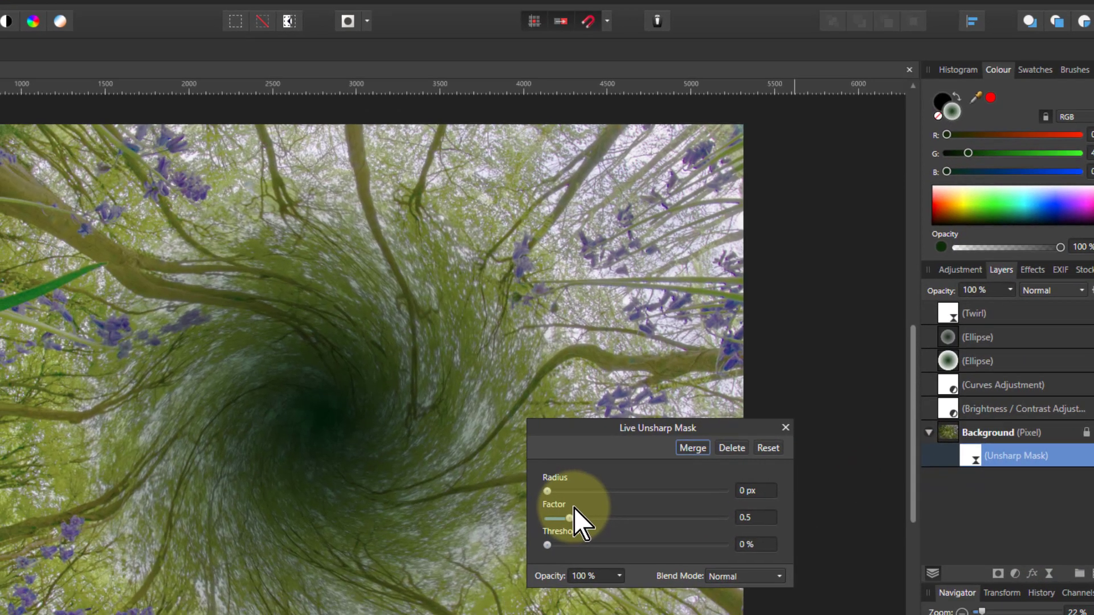
drag(548, 490, 565, 492)
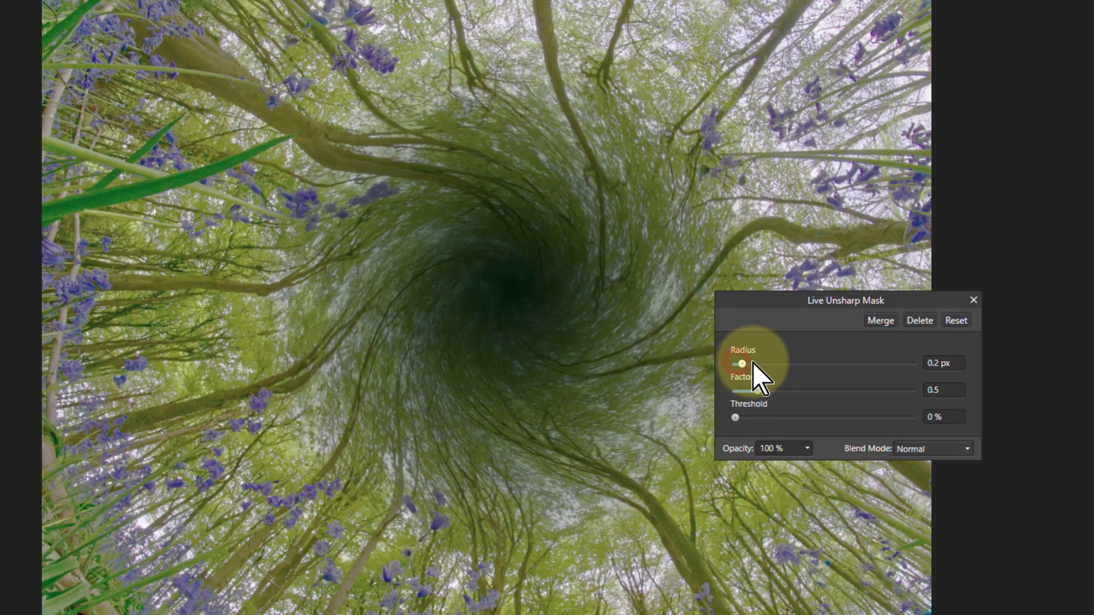
drag(754, 363, 819, 365)
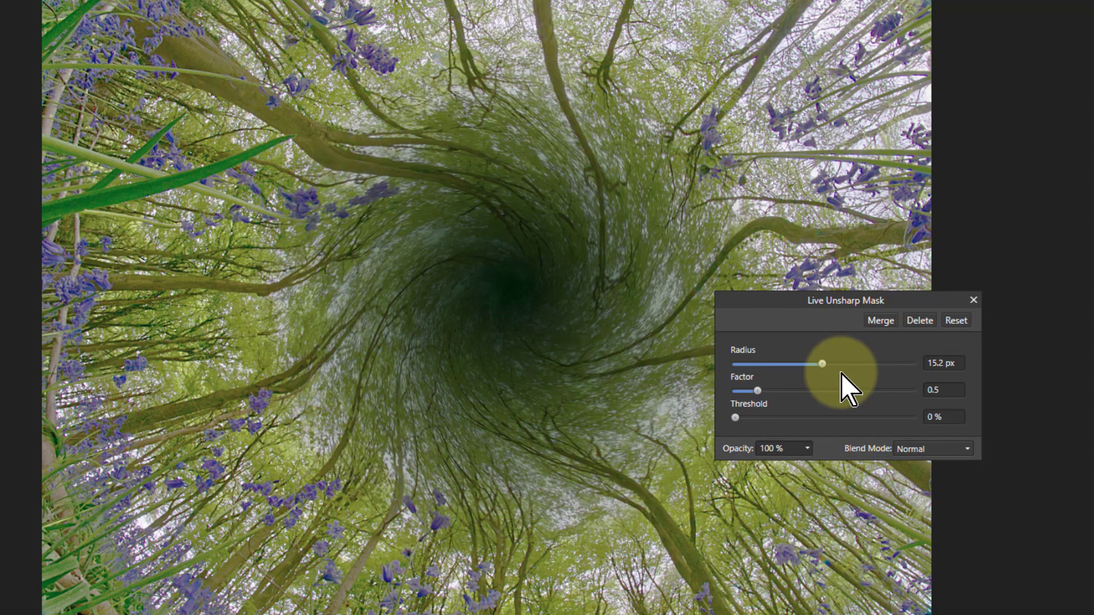
drag(758, 393, 789, 392)
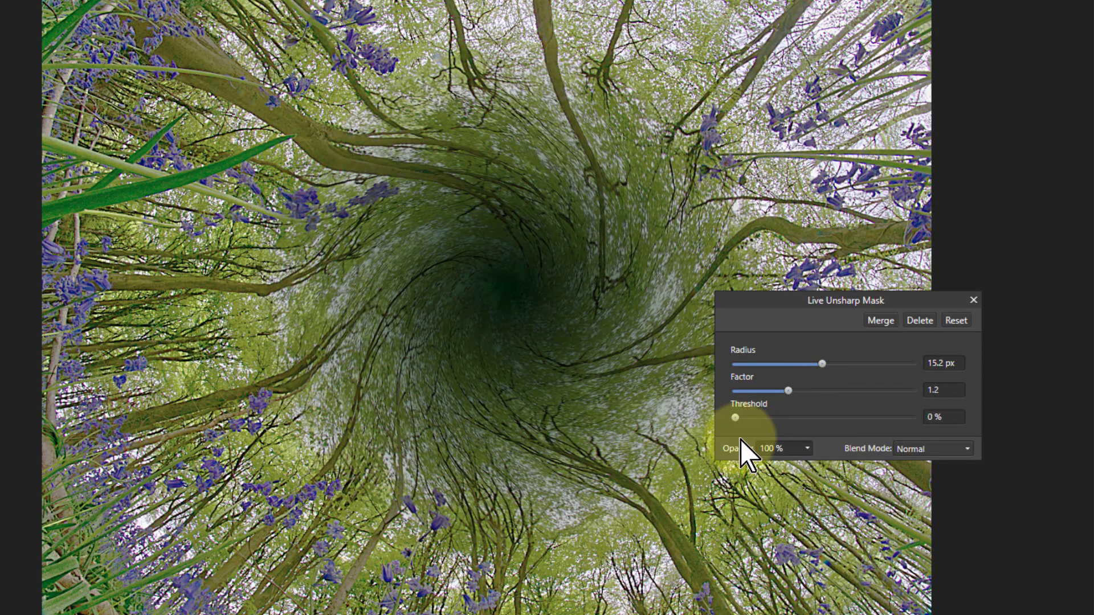
drag(736, 420, 747, 419)
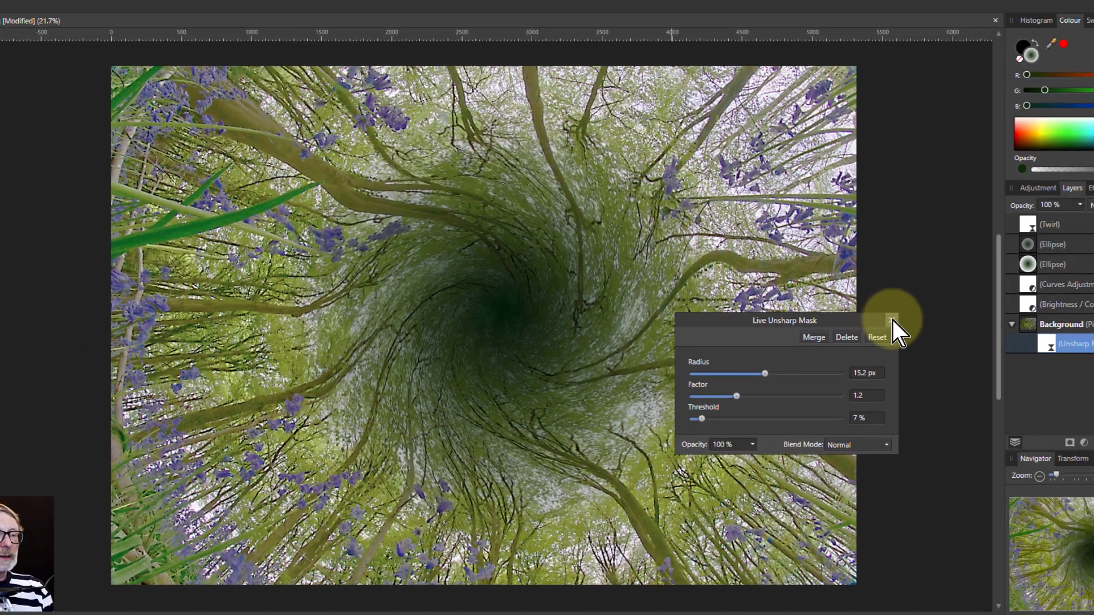
click(974, 300)
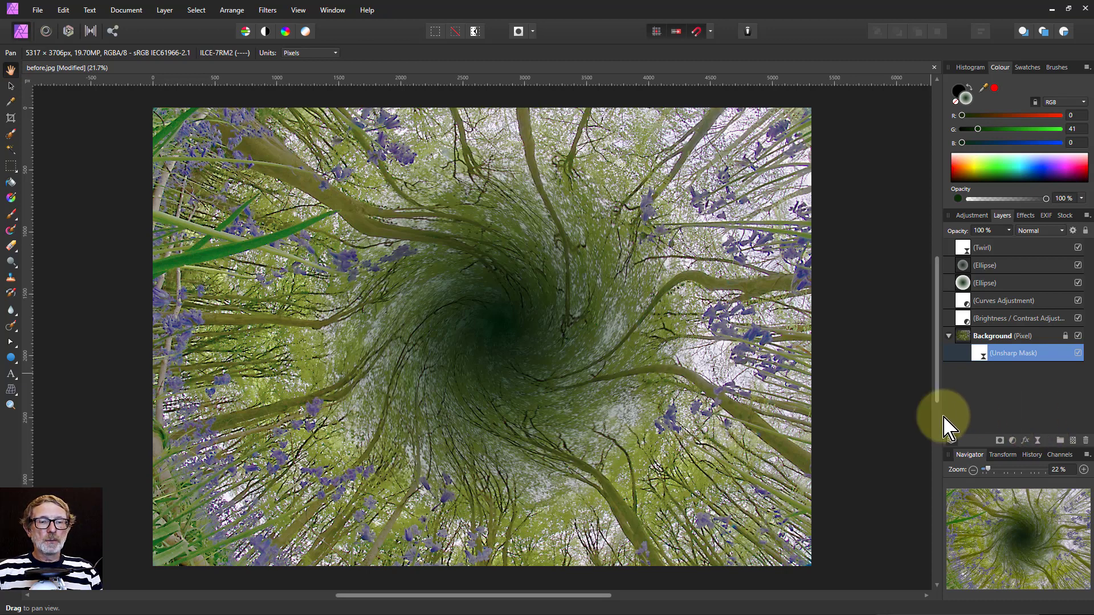
Enlarge the bigger, lower ellipse around its centre to about 3700 px across, spanning the full image height
click(969, 285)
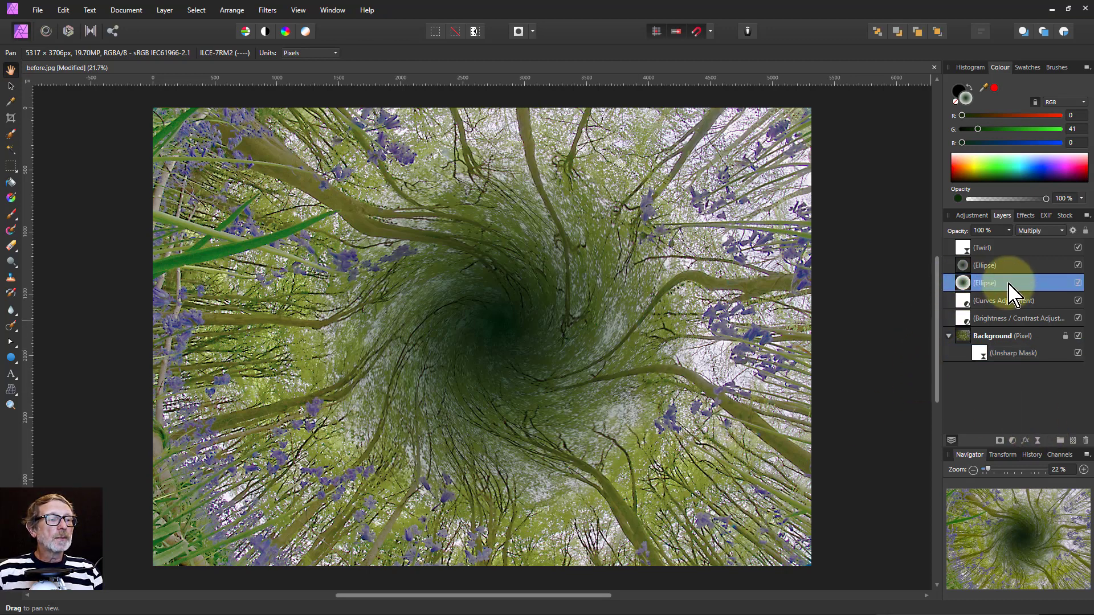
click(12, 87)
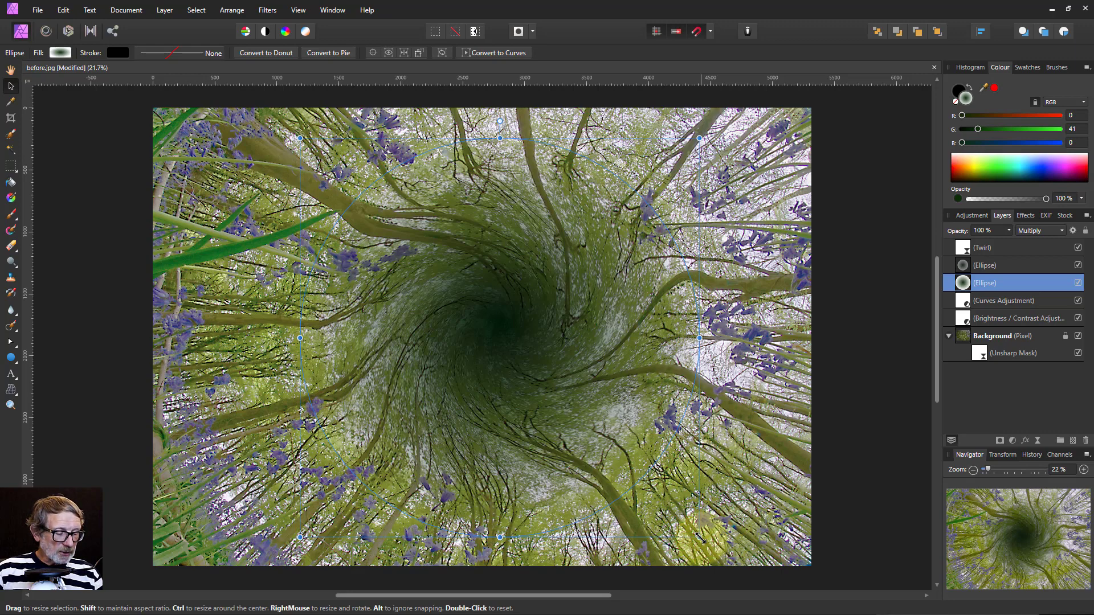
drag(700, 538, 734, 568)
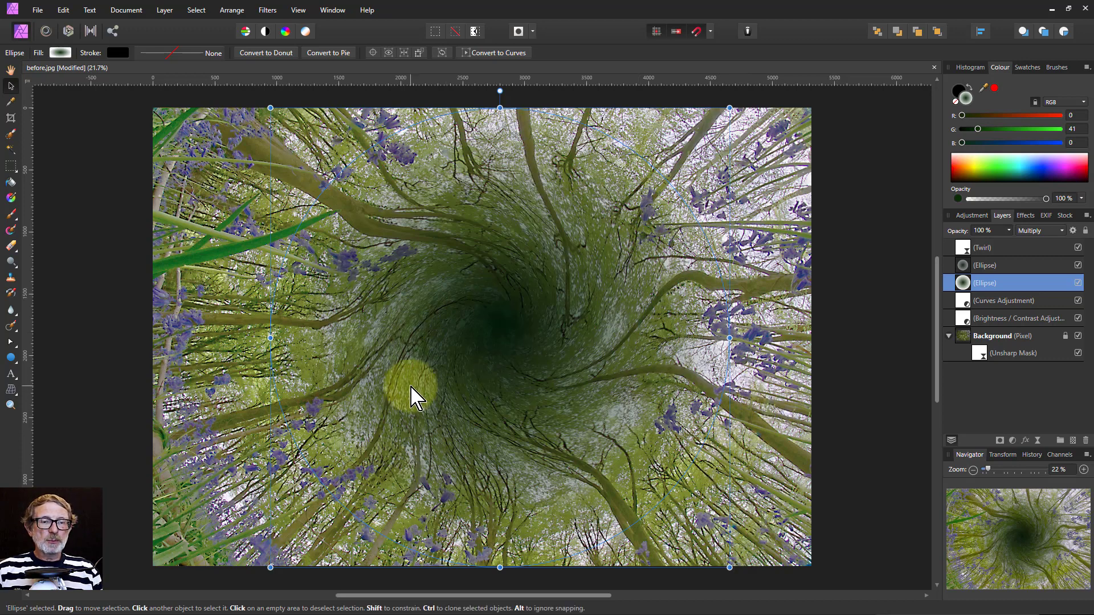
Lower the layer opacity of the smaller, upper ellipse to 8 % and deactivate its transform handles
click(966, 265)
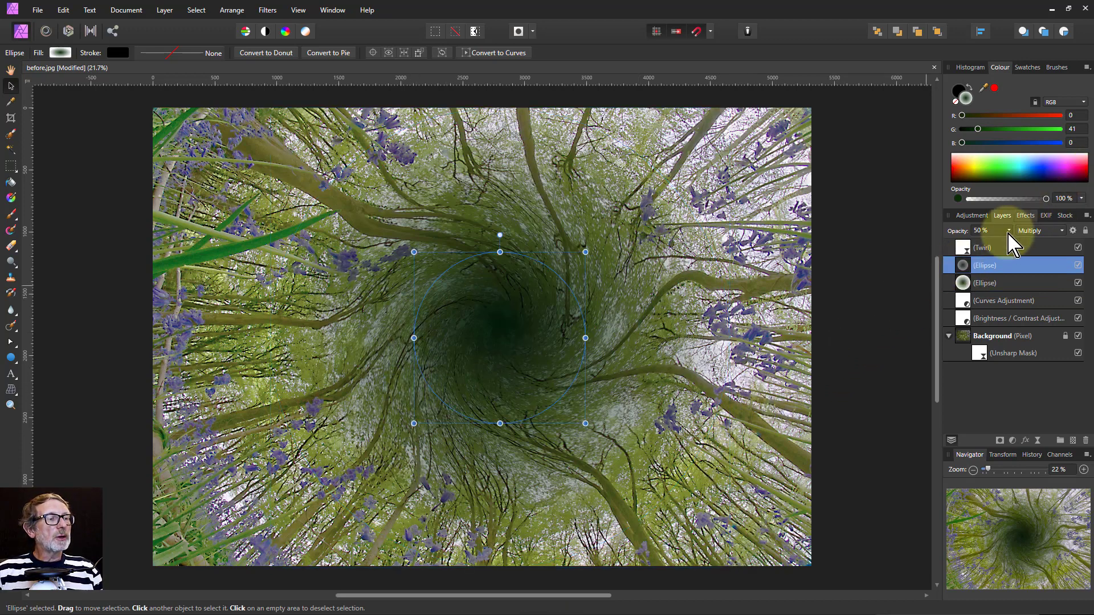
drag(1010, 231, 978, 256)
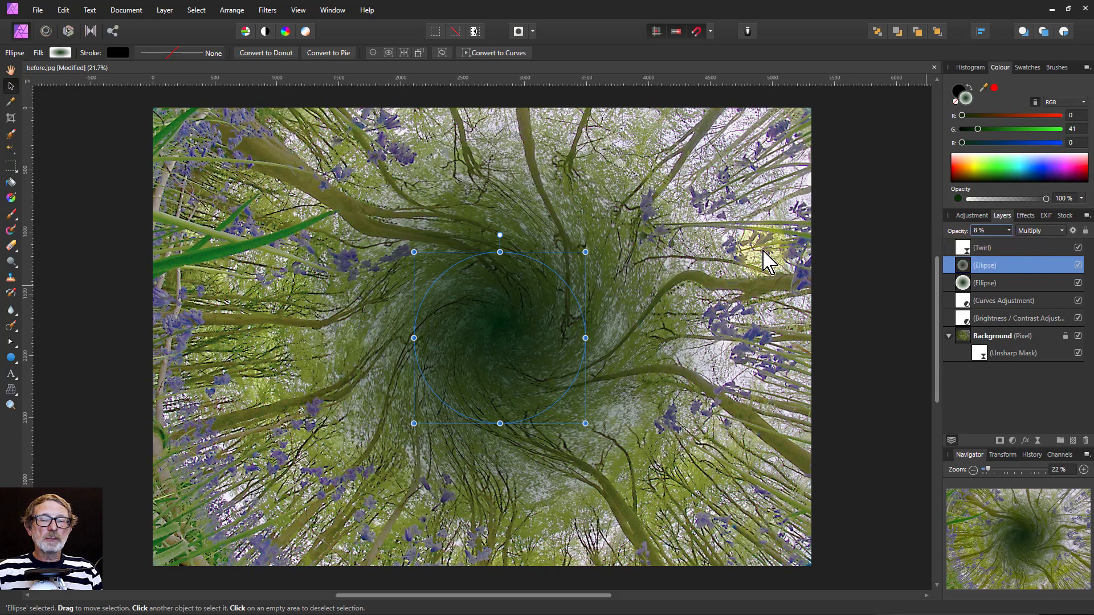
click(10, 69)
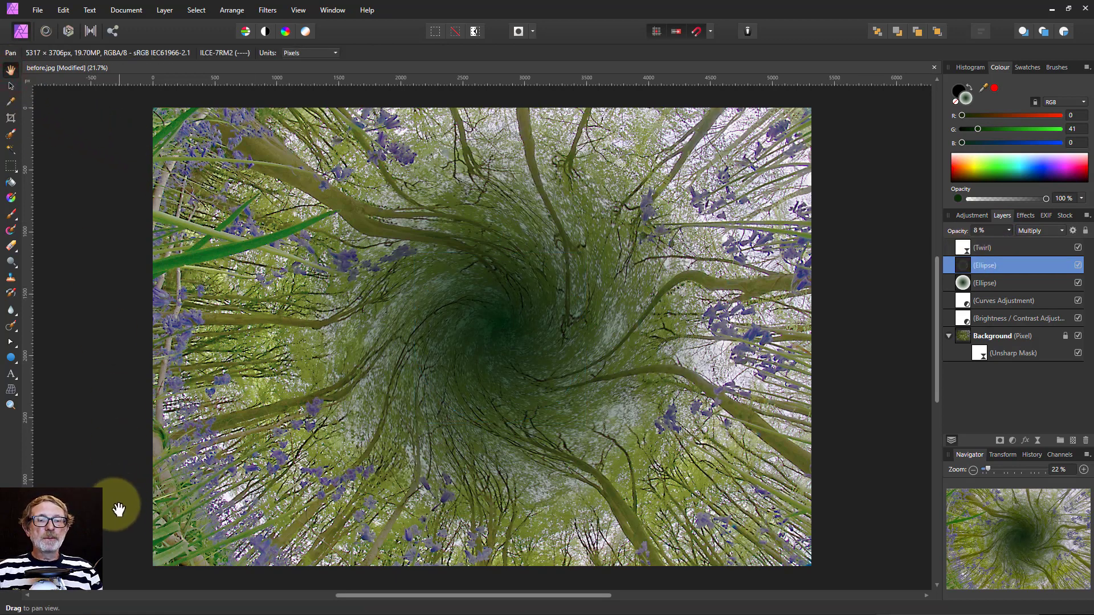